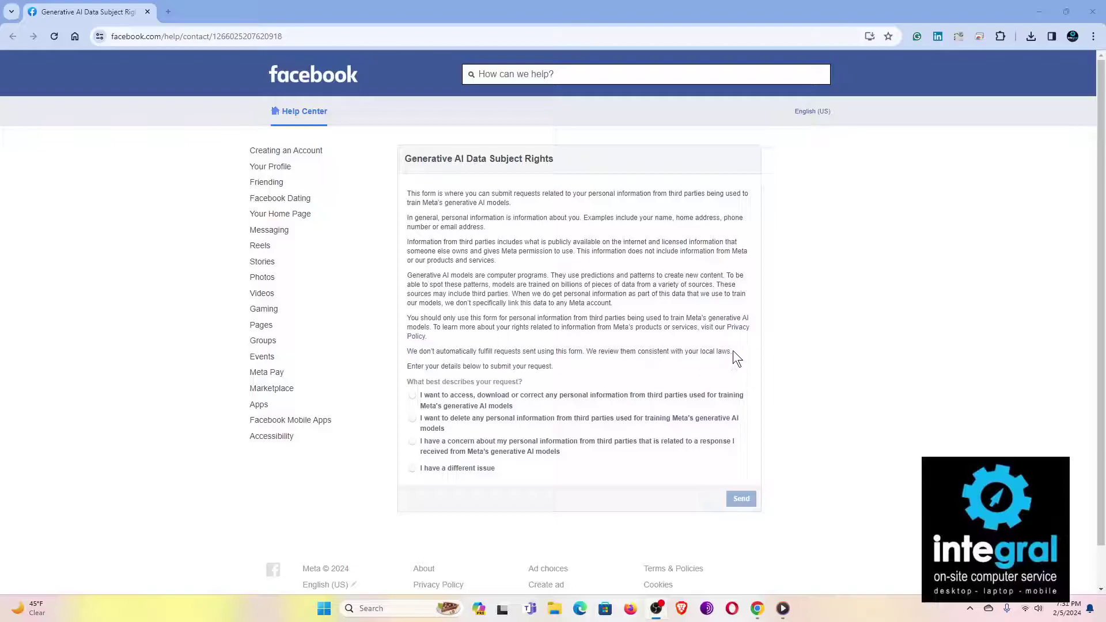
- Read through the request options listed under "What best describes your request?" on the Generative AI Data Subject Rights form
scroll(518, 368, down, 1)
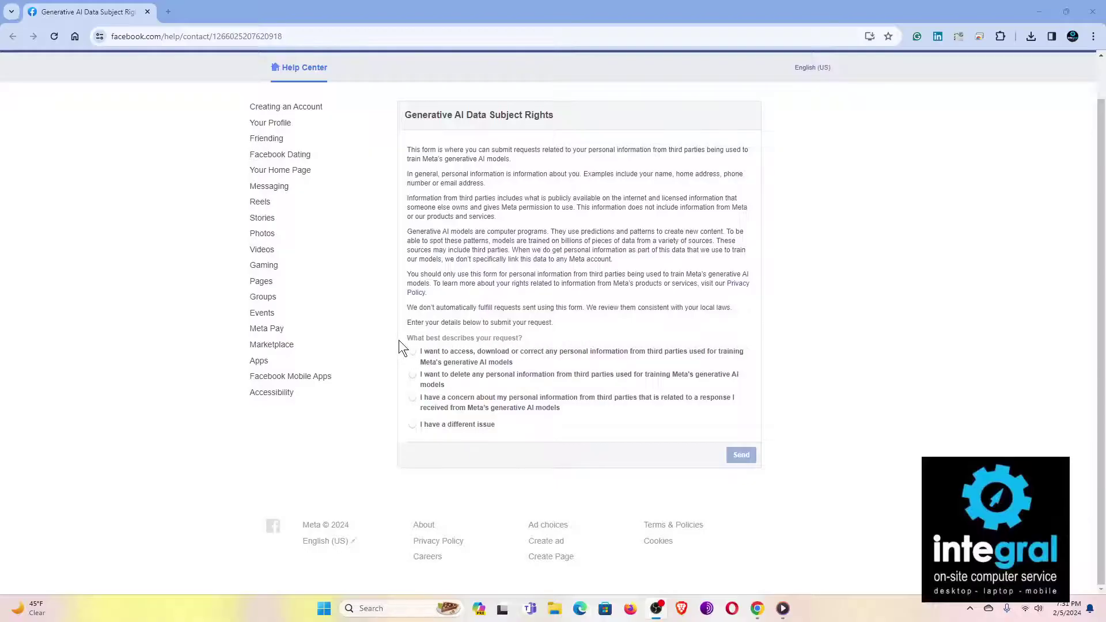
drag(410, 335, 555, 363)
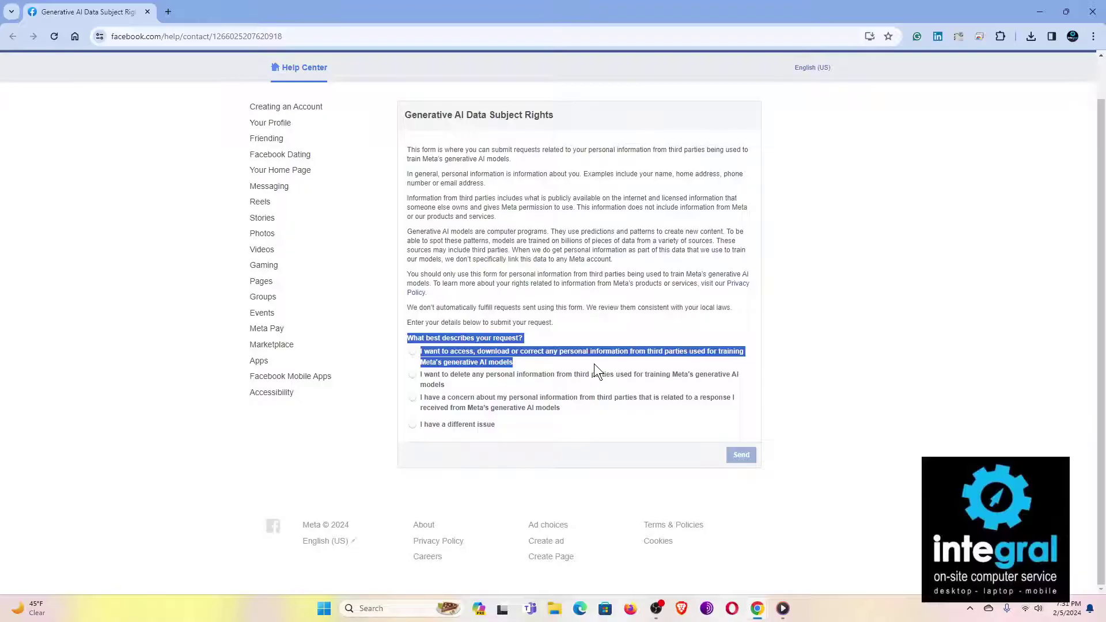
drag(594, 364, 617, 386)
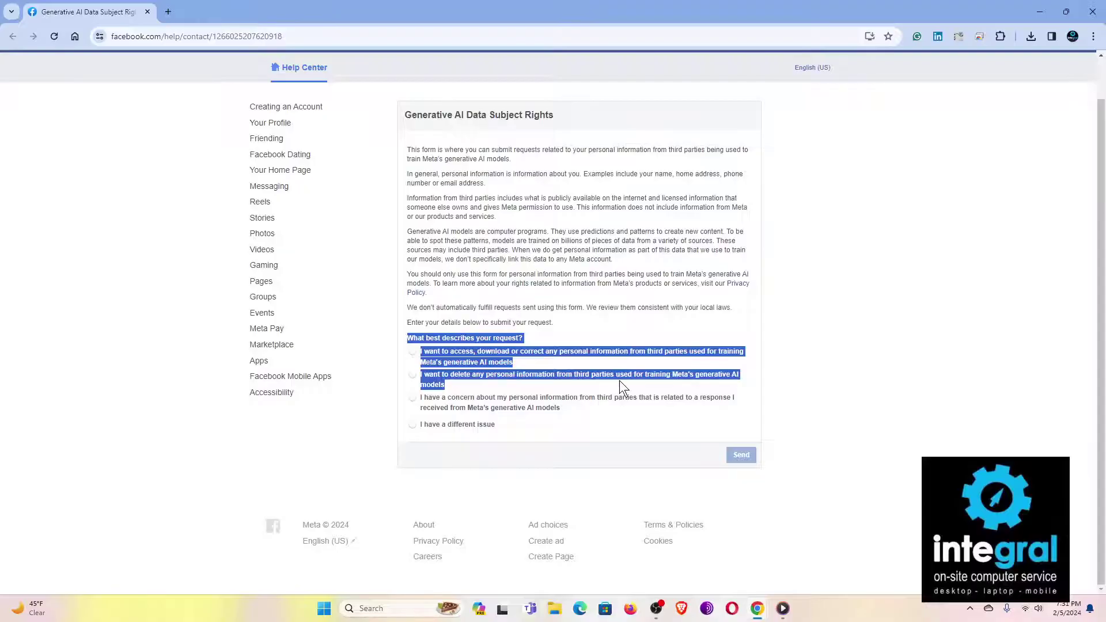
drag(620, 381, 627, 408)
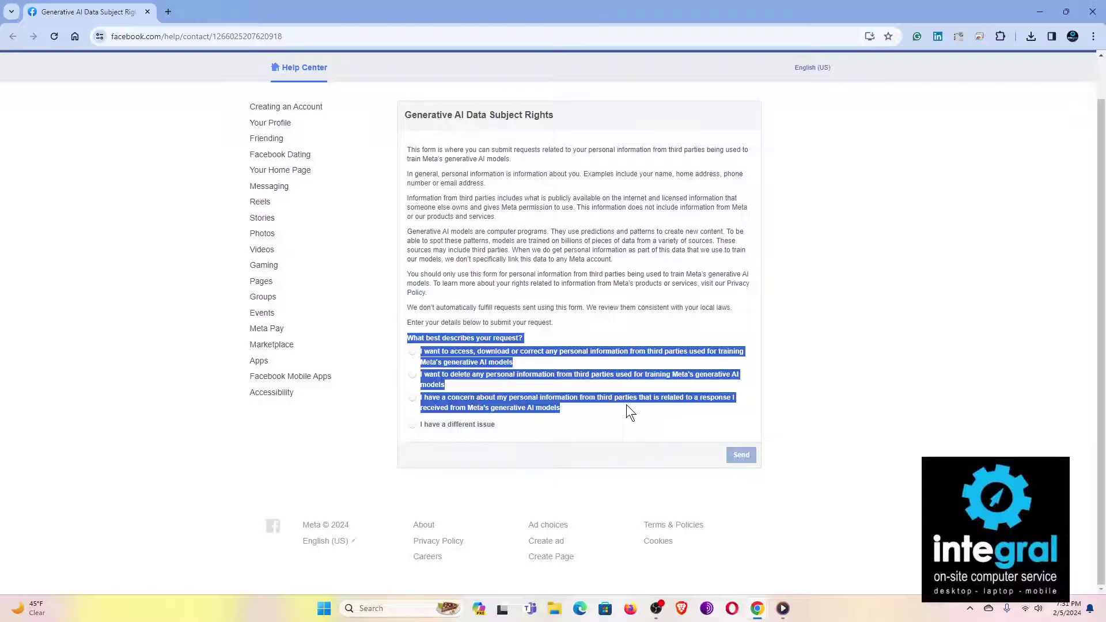
drag(626, 404, 639, 408)
drag(640, 407, 640, 418)
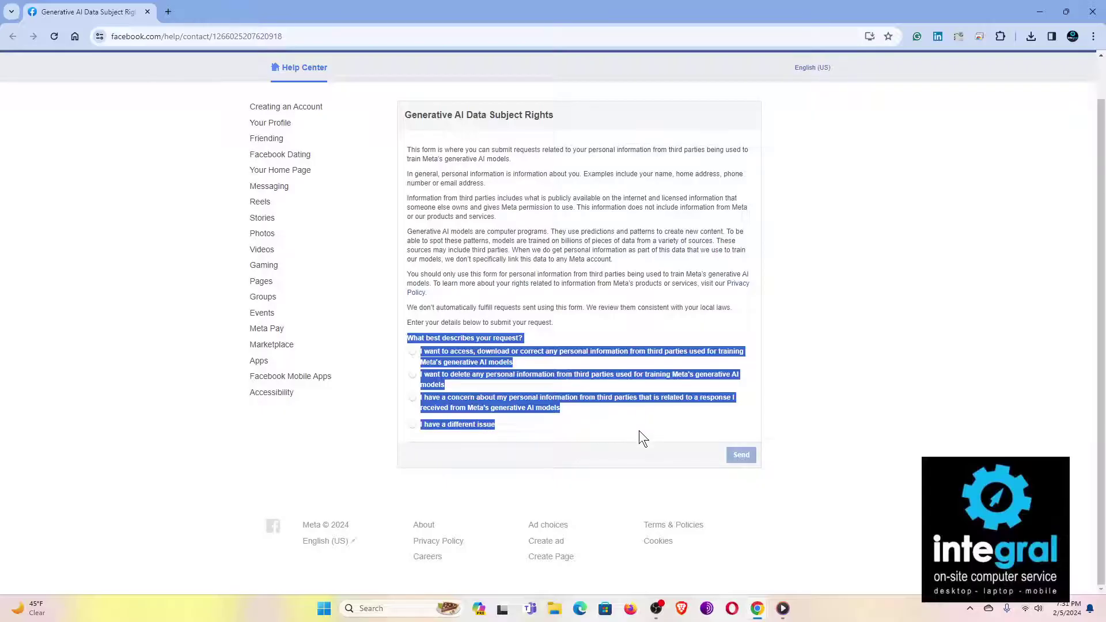
click(638, 431)
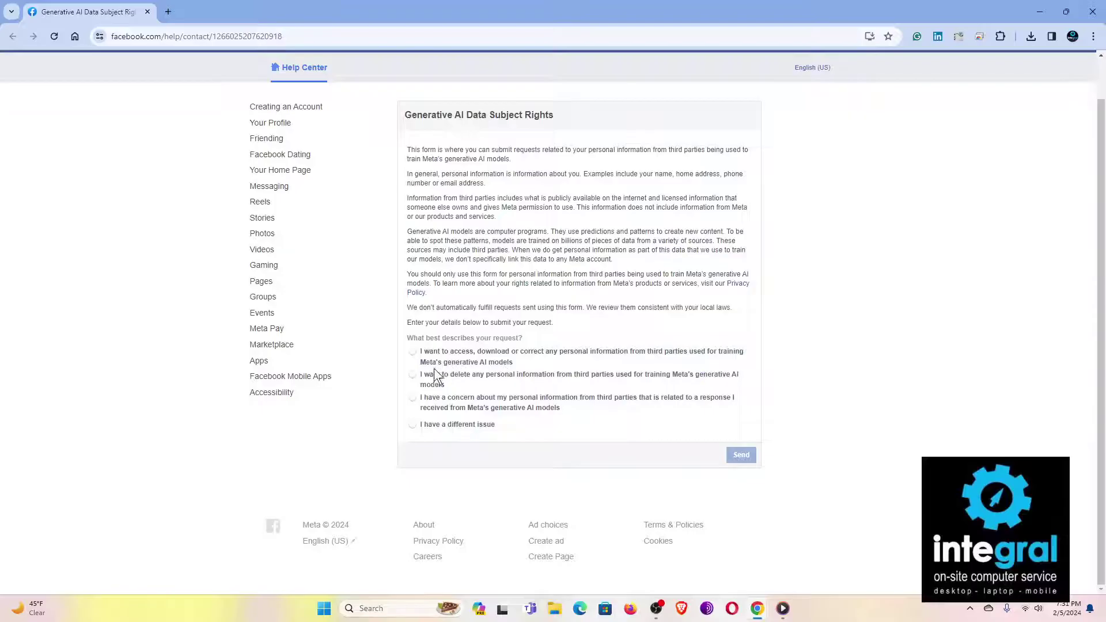
- Choose the option to delete personal information from third parties used for training Meta's generative AI models, and review the requested details
click(412, 374)
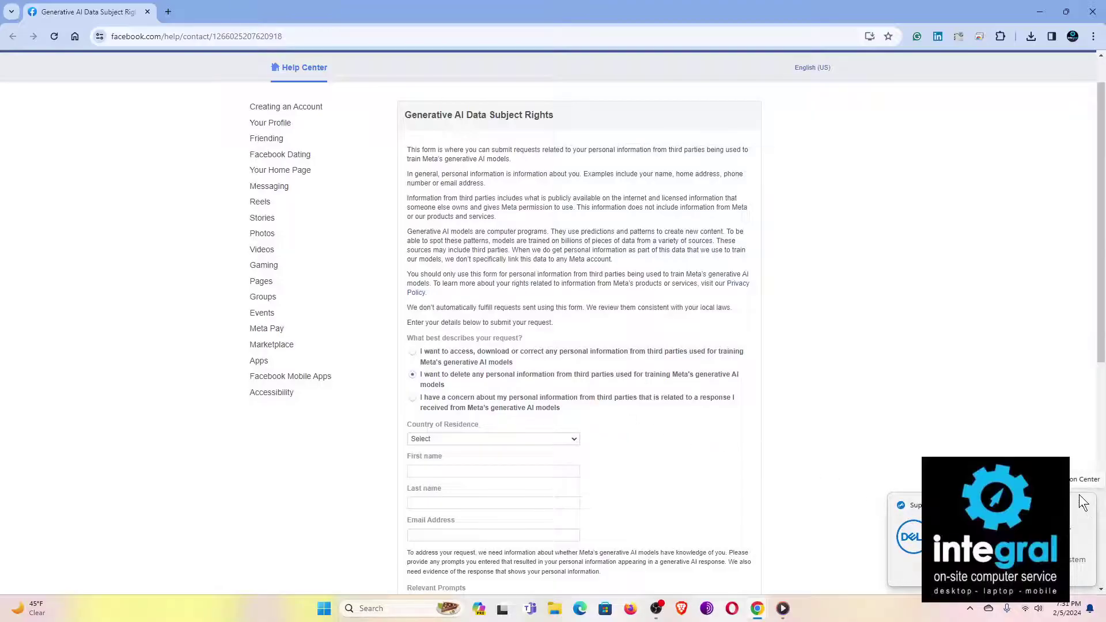
click(1081, 501)
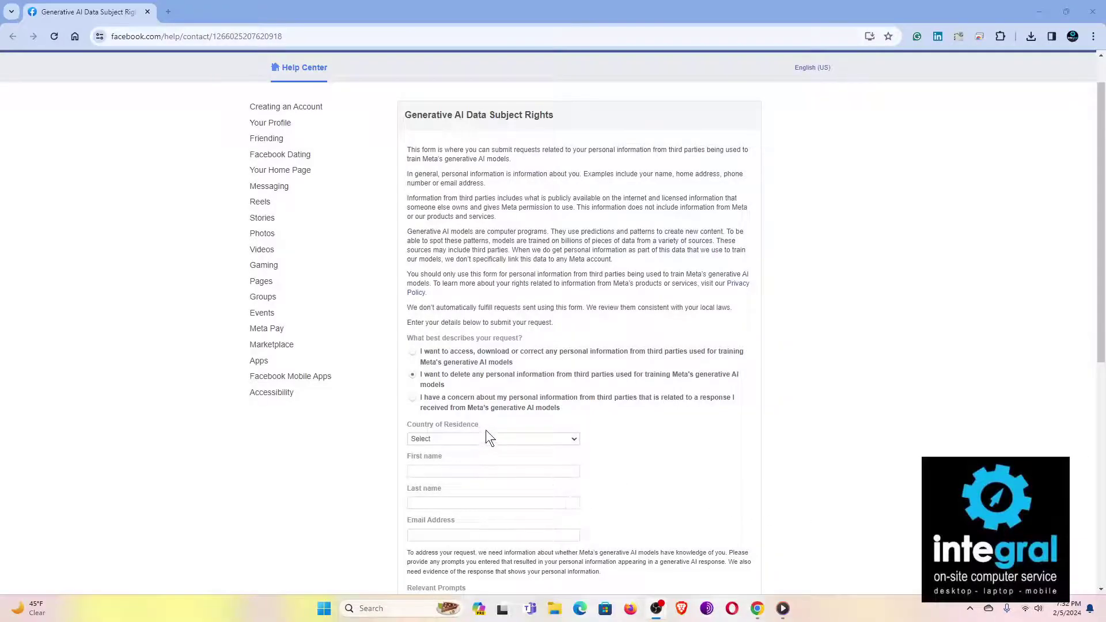
click(570, 439)
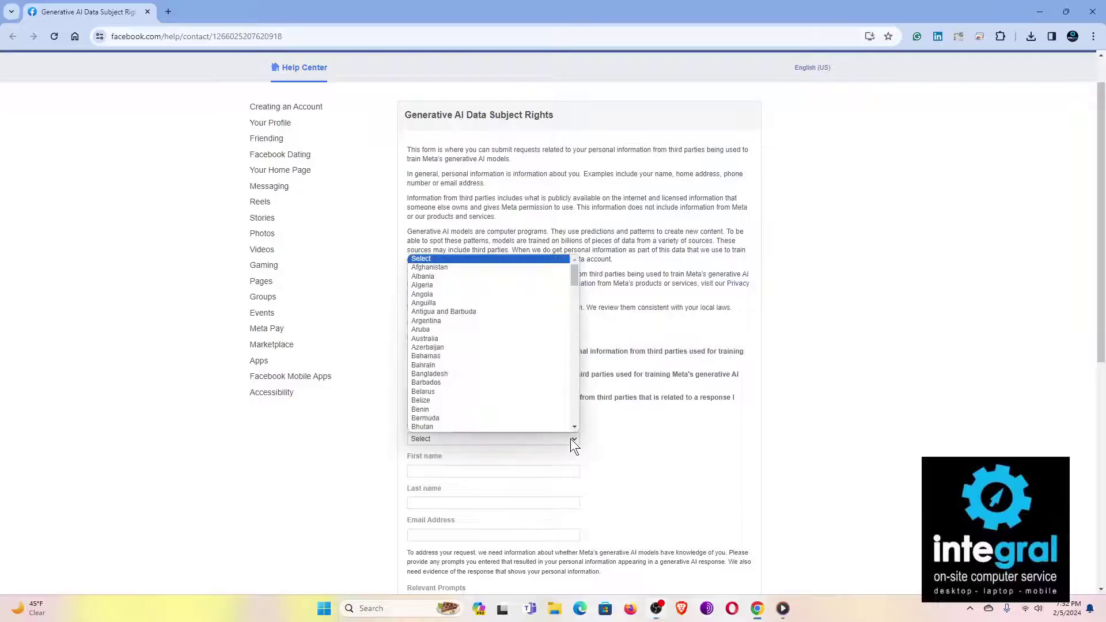
click(567, 471)
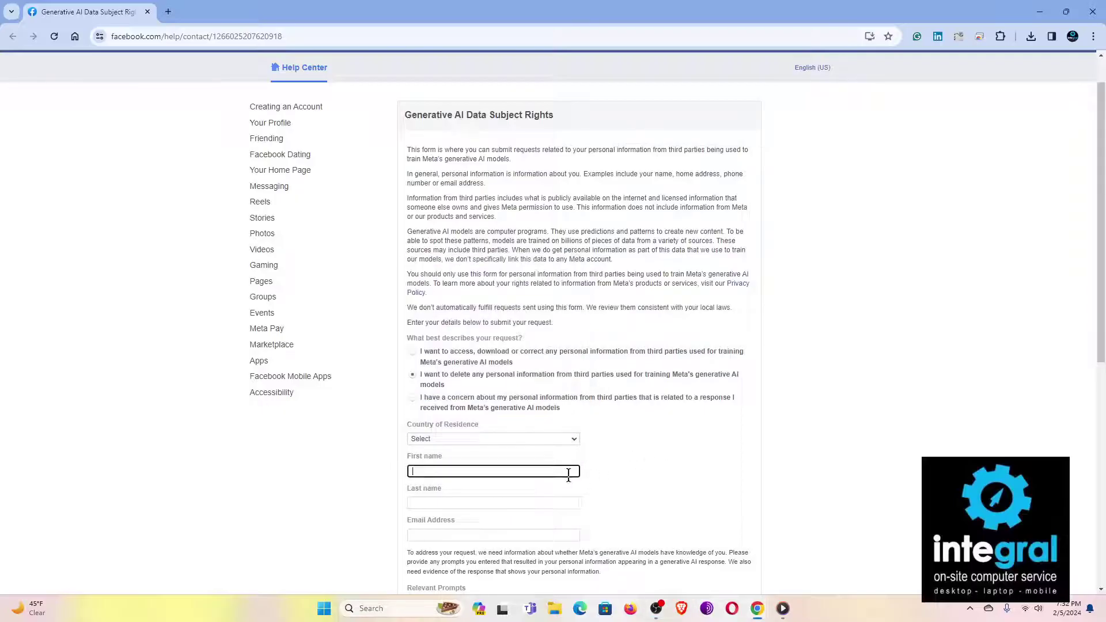
scroll(468, 498, down, 2)
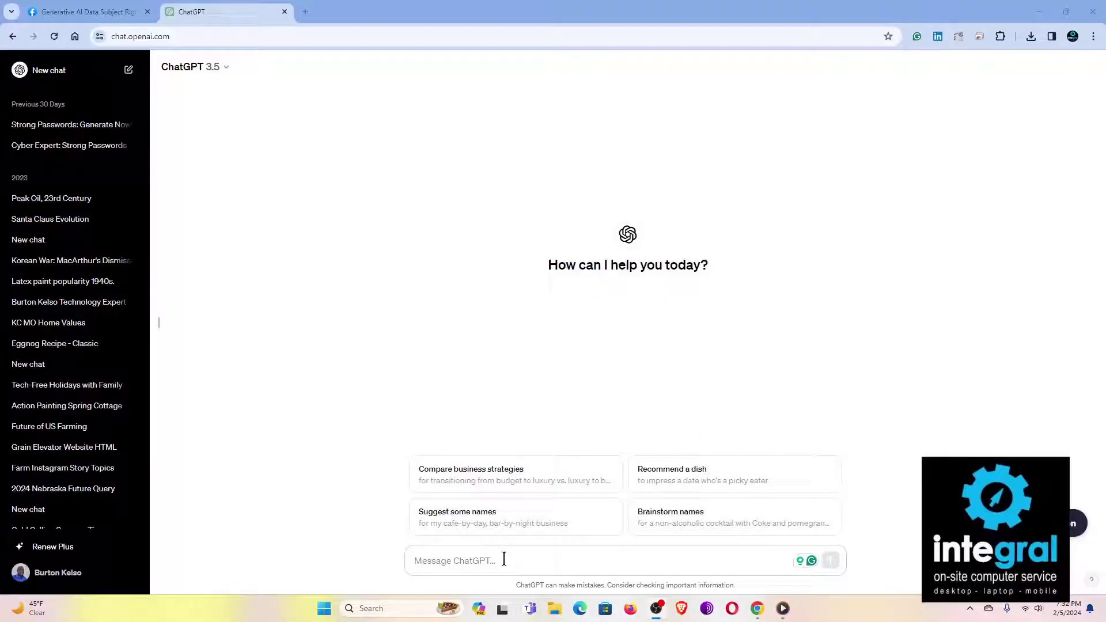
- Ask the chatbot "Can you tell me information about" followed by the person's full name
text(tell)
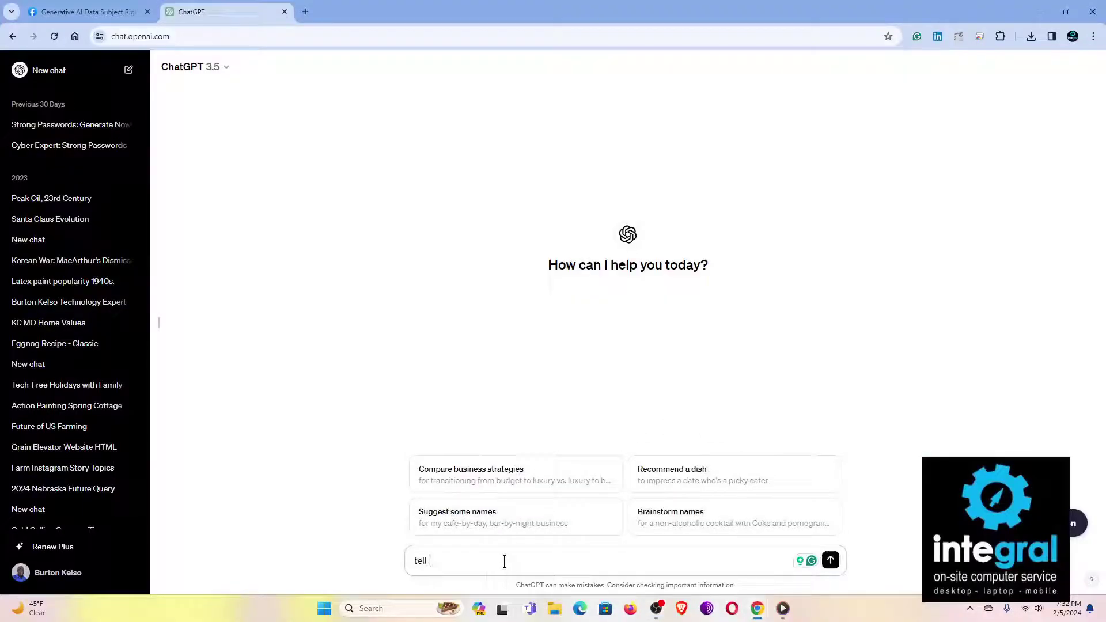
key(BackSpace)
key(BackSpace)
key(BackSpace)
key(BackSpace)
key(BackSpace)
key(BackSpace)
key(BackSpace)
text(Can you tell me information about Burton Kelso)
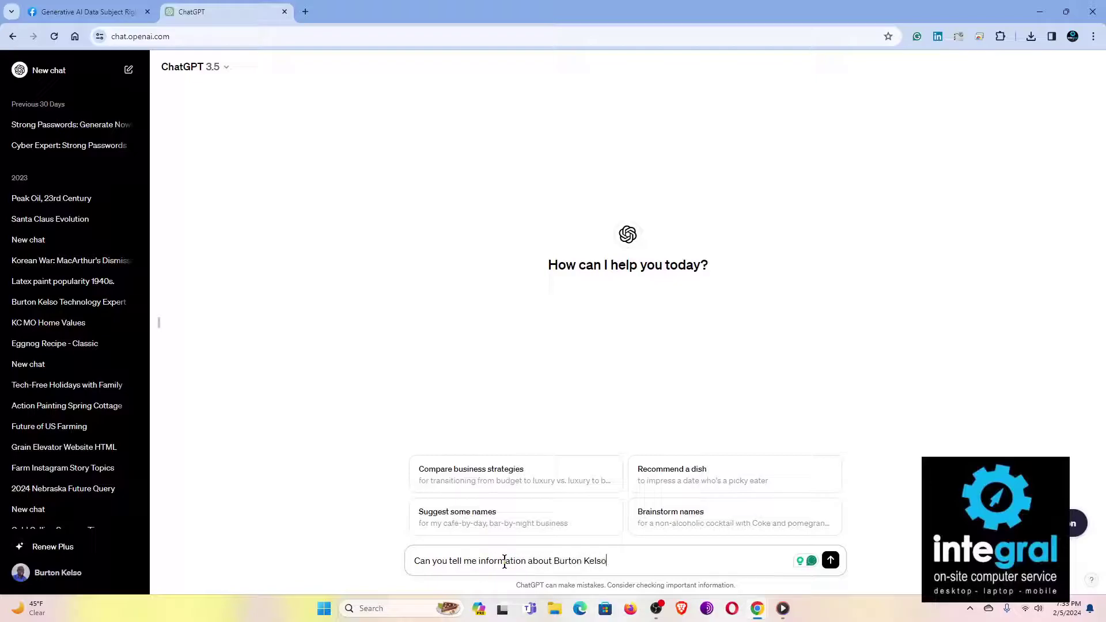
click(831, 564)
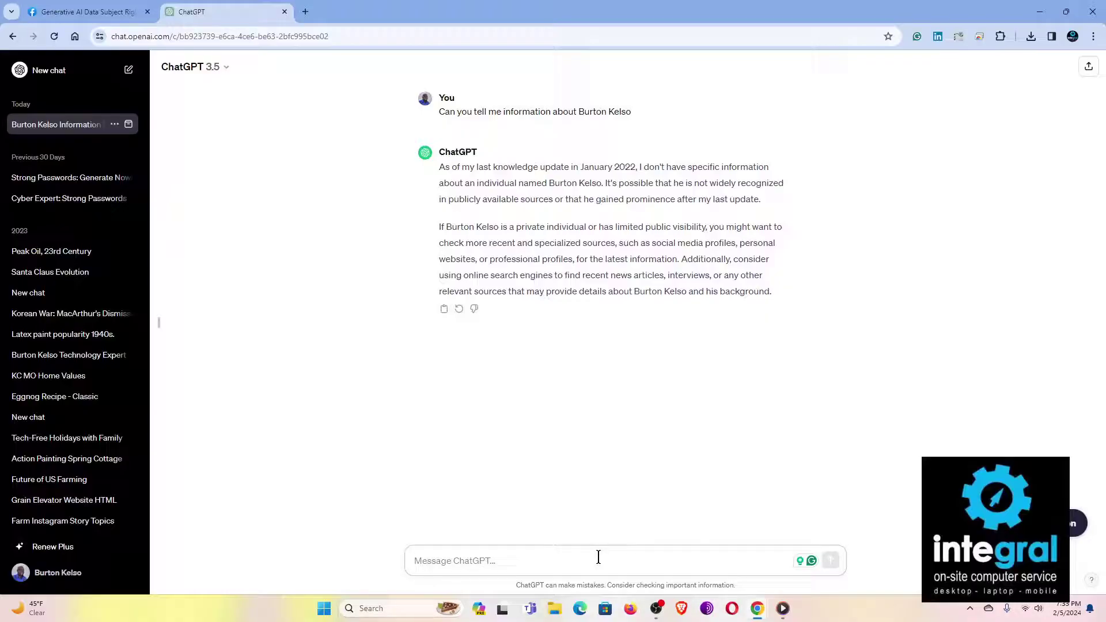
- Send the follow-up question "What do you know about" with the person's full name and the description "The technology Expert"
text(What)
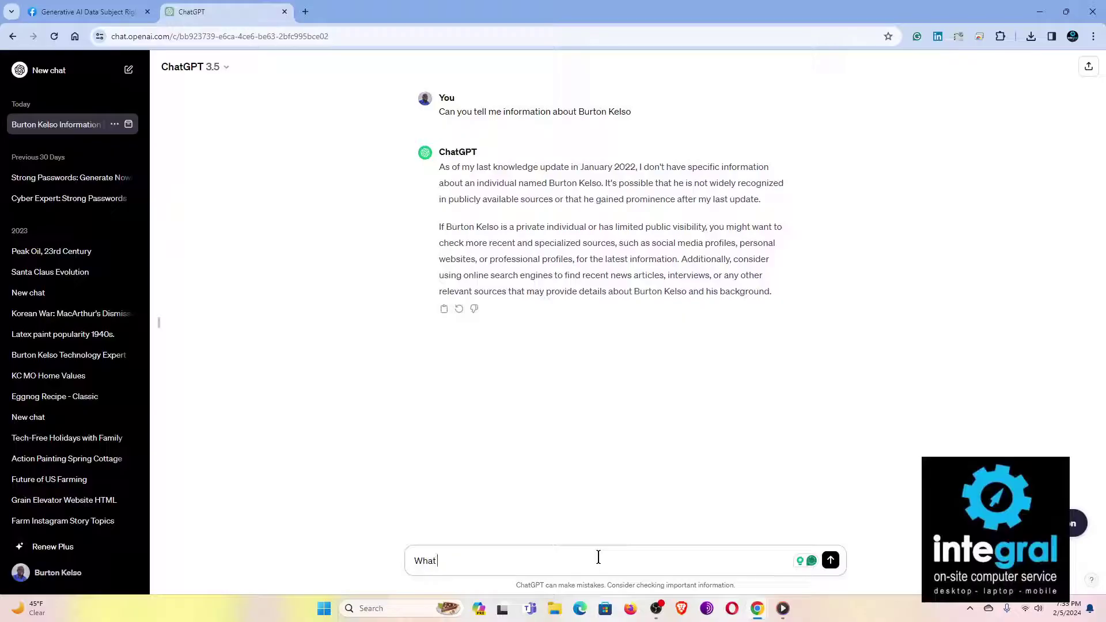
text( do you know agbout)
key(BackSpace)
key(BackSpace)
text(out Burton K)
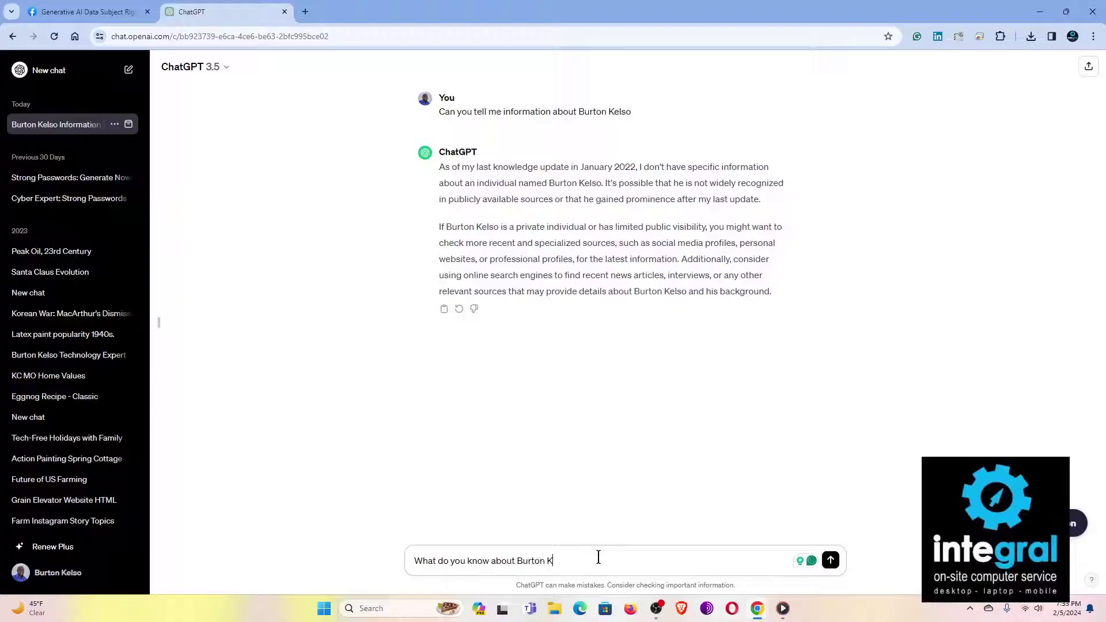
text(elso, The technology Expr)
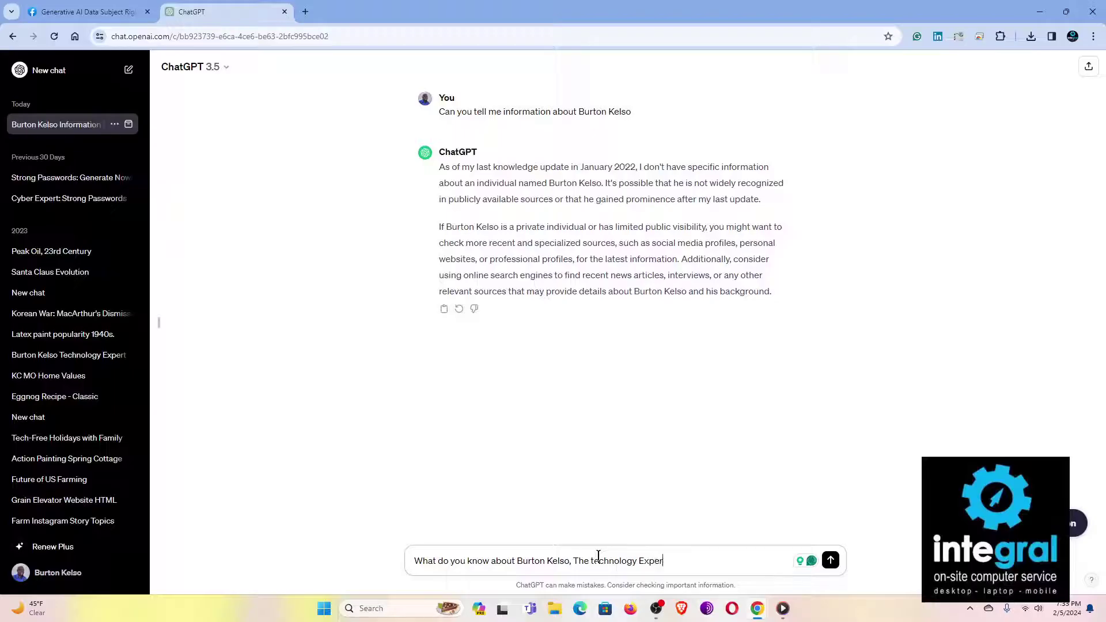
key(Return)
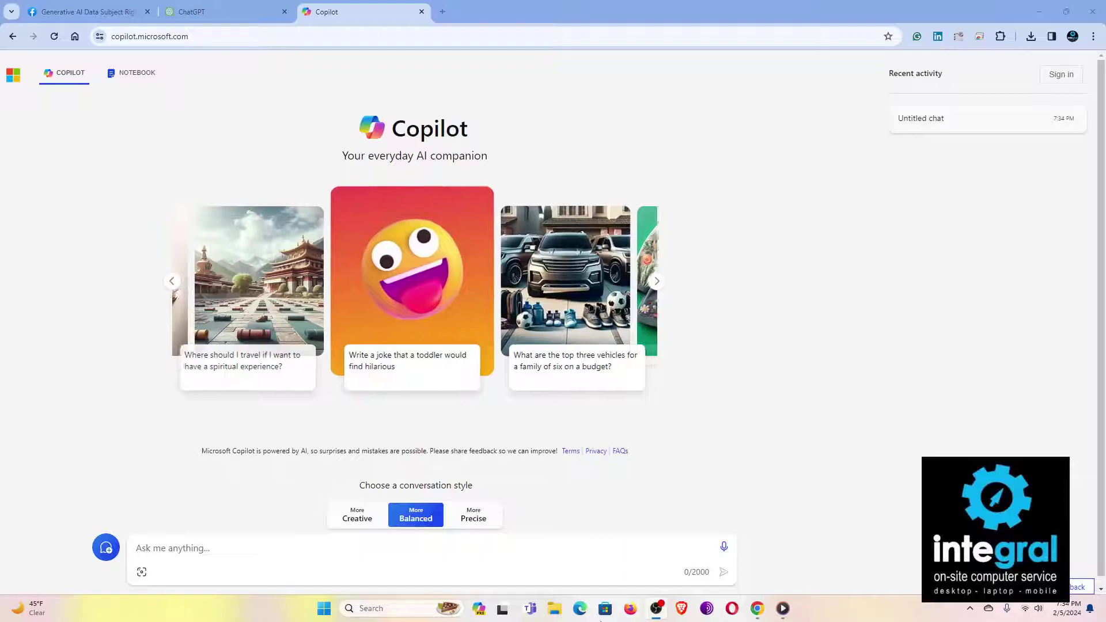
- Ask Copilot "Tell me about" with the person's full name and "The Technology Expert", and read through the response
text(Te)
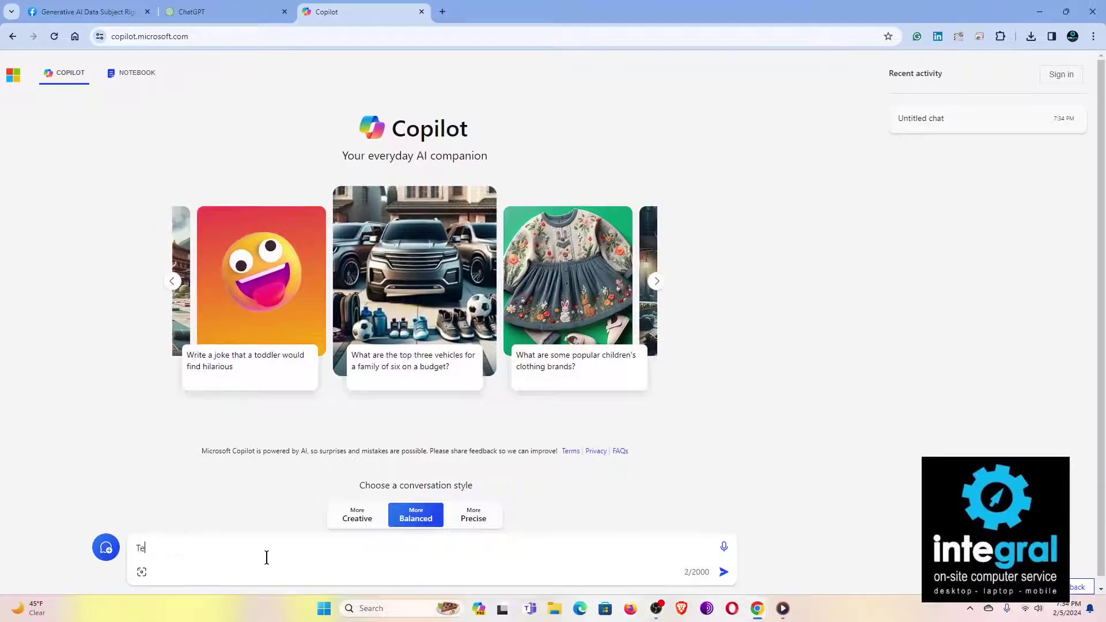
text(ll me about Burton Kelso )
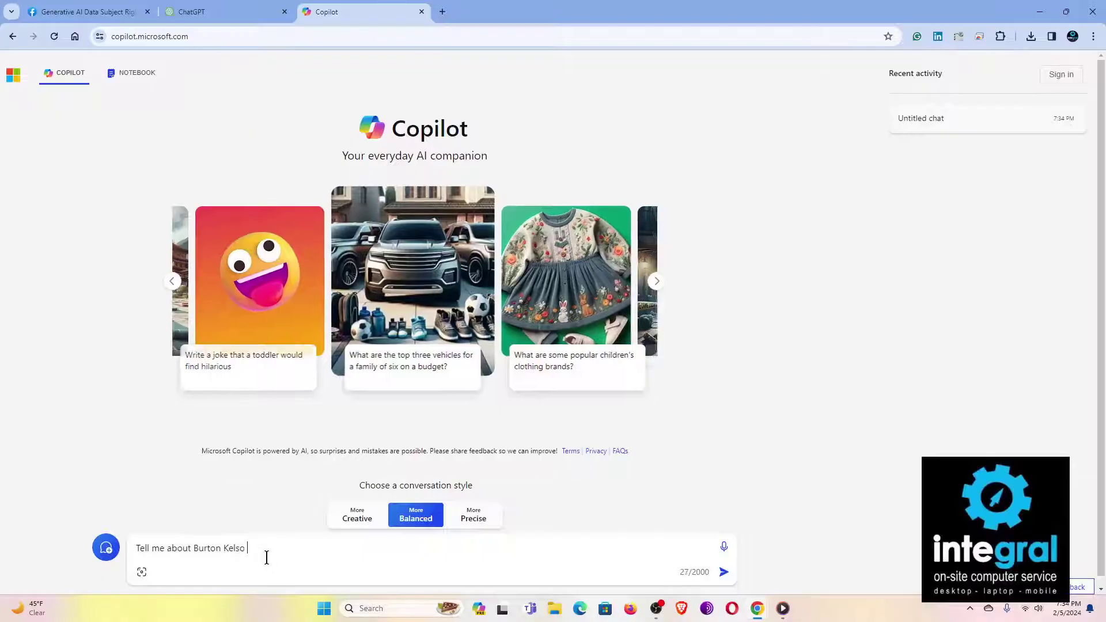
text(The Technol)
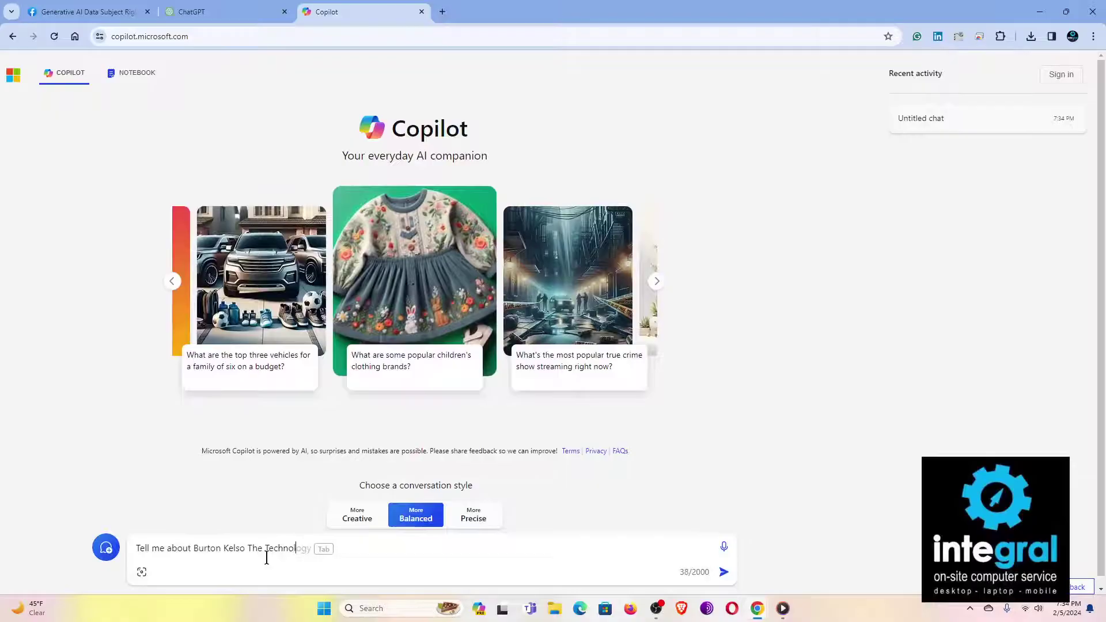
text(ogy Expert)
key(Return)
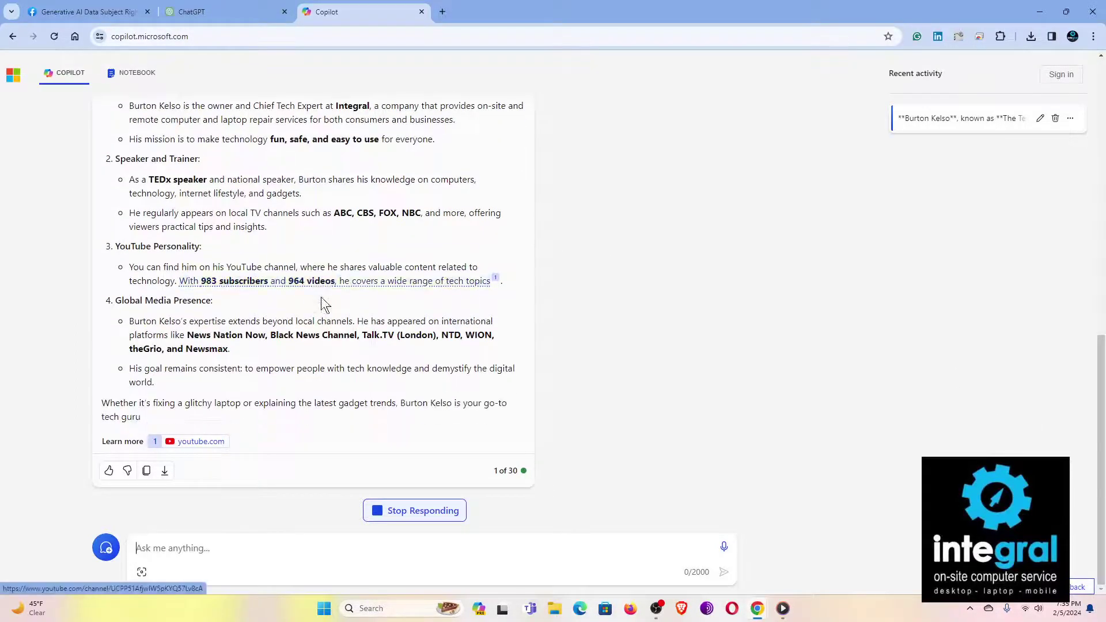
mouse_move(267, 284)
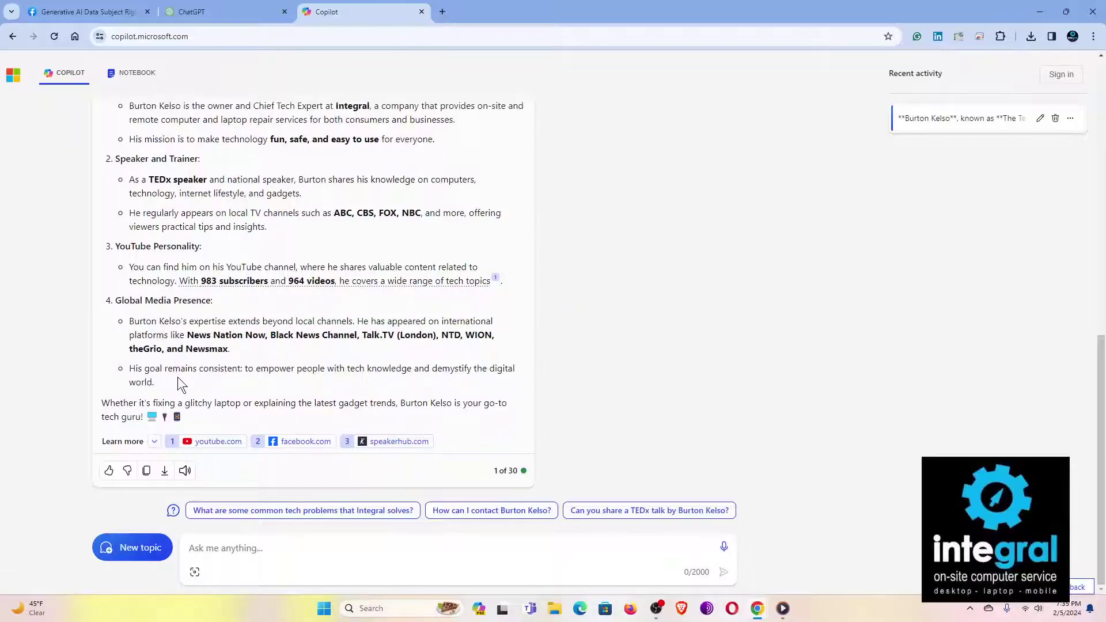
scroll(177, 376, up, 5)
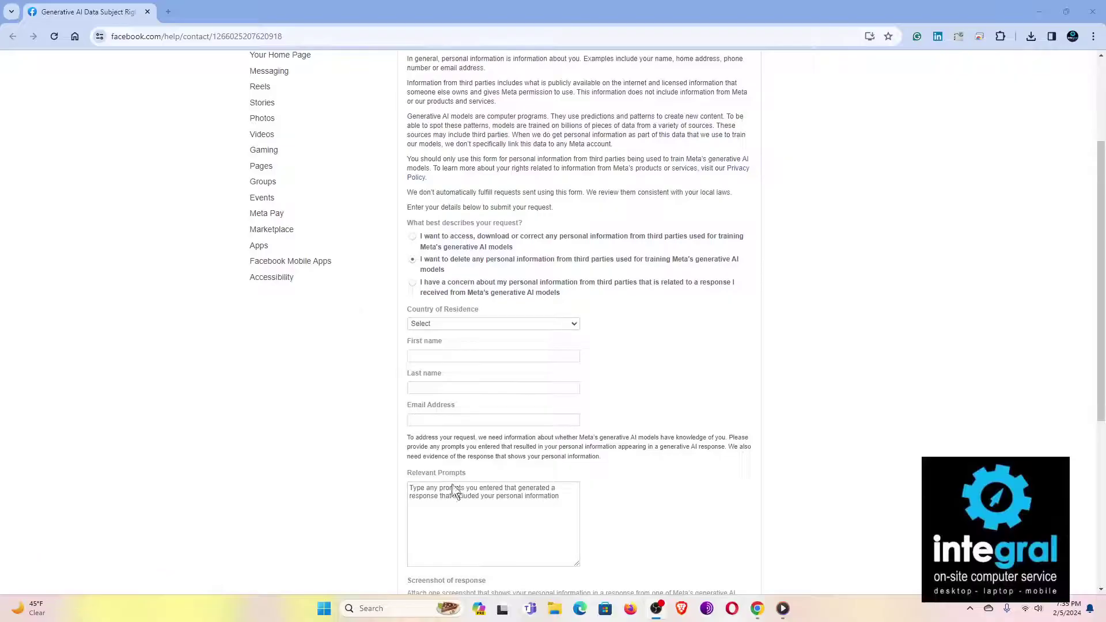
- Review the deletion form's remaining fields for relevant prompts, the screenshot of the response and additional context
scroll(469, 484, down, 1)
scroll(467, 474, down, 2)
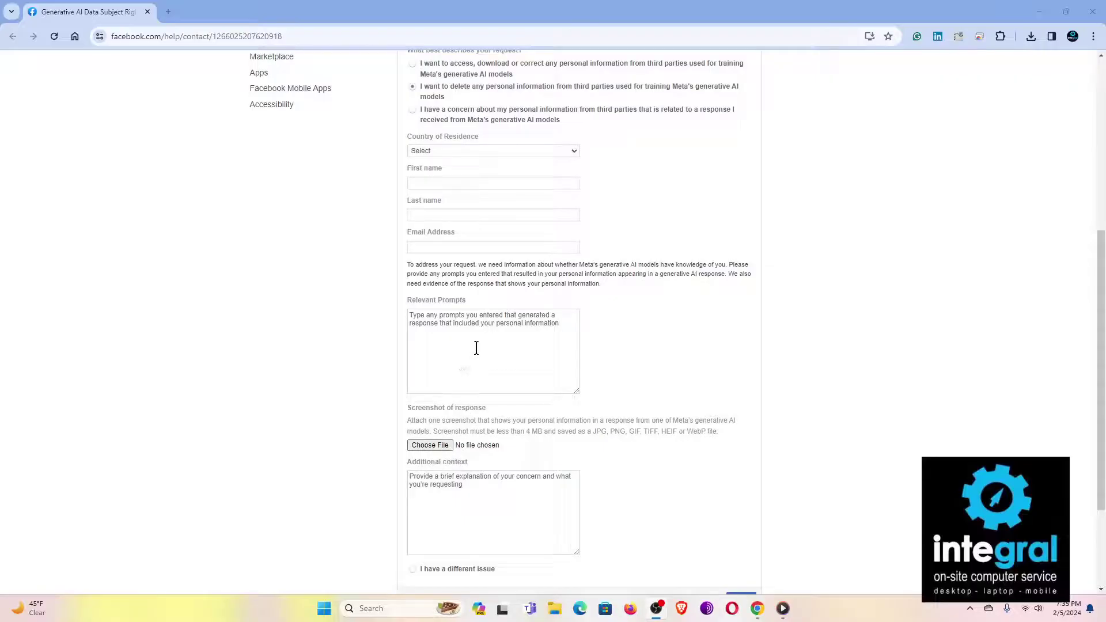
scroll(476, 348, down, 2)
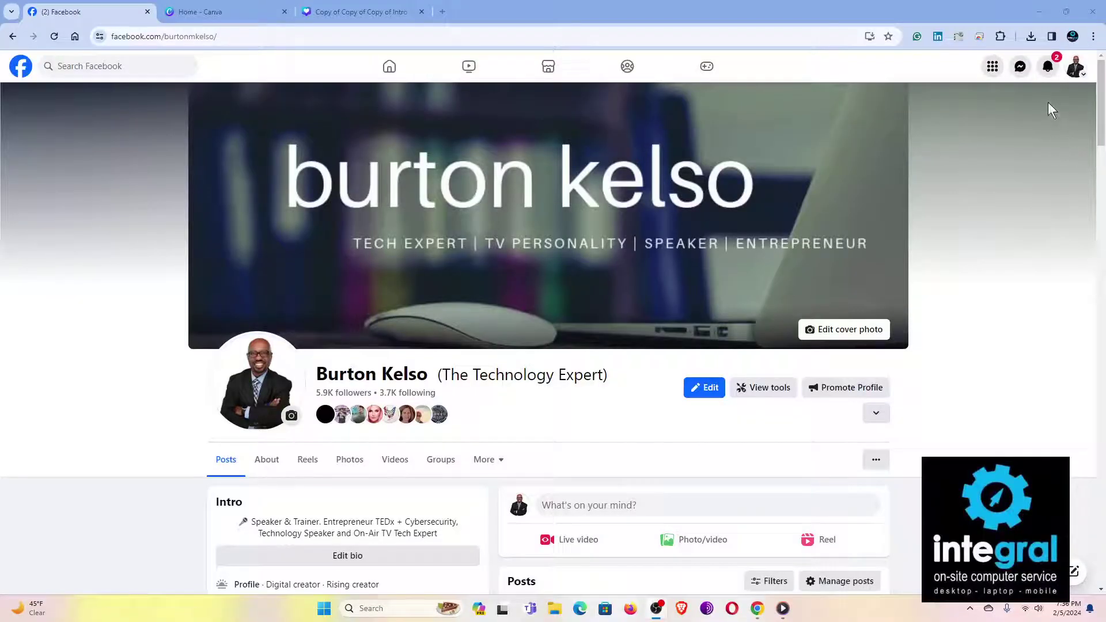
- Open the Facebook account's main Settings page under Settings & privacy
click(1075, 68)
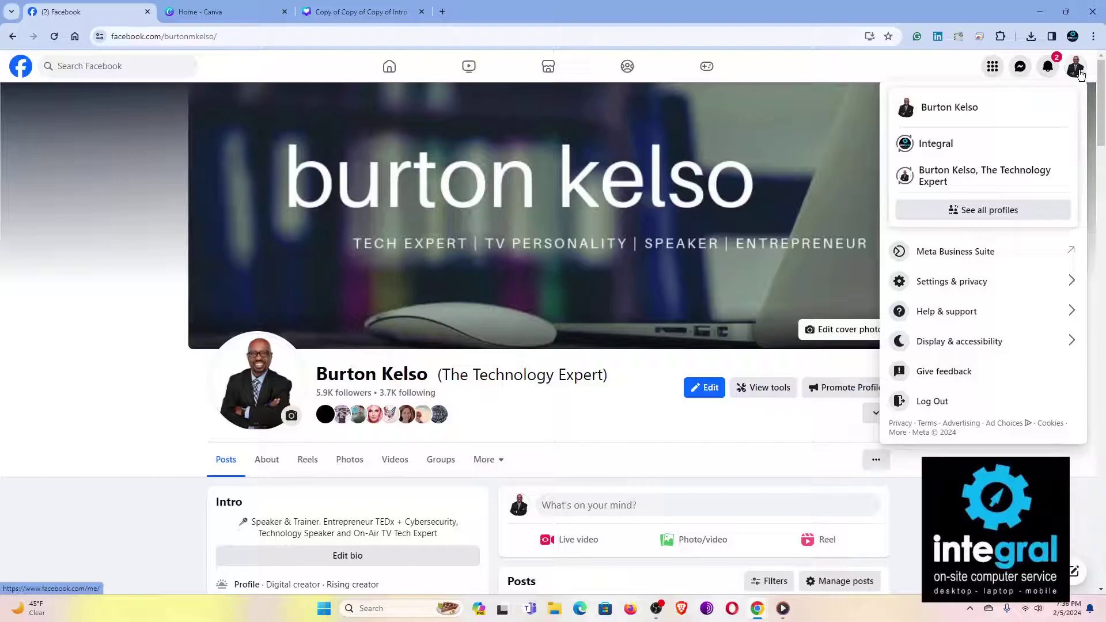
click(1042, 286)
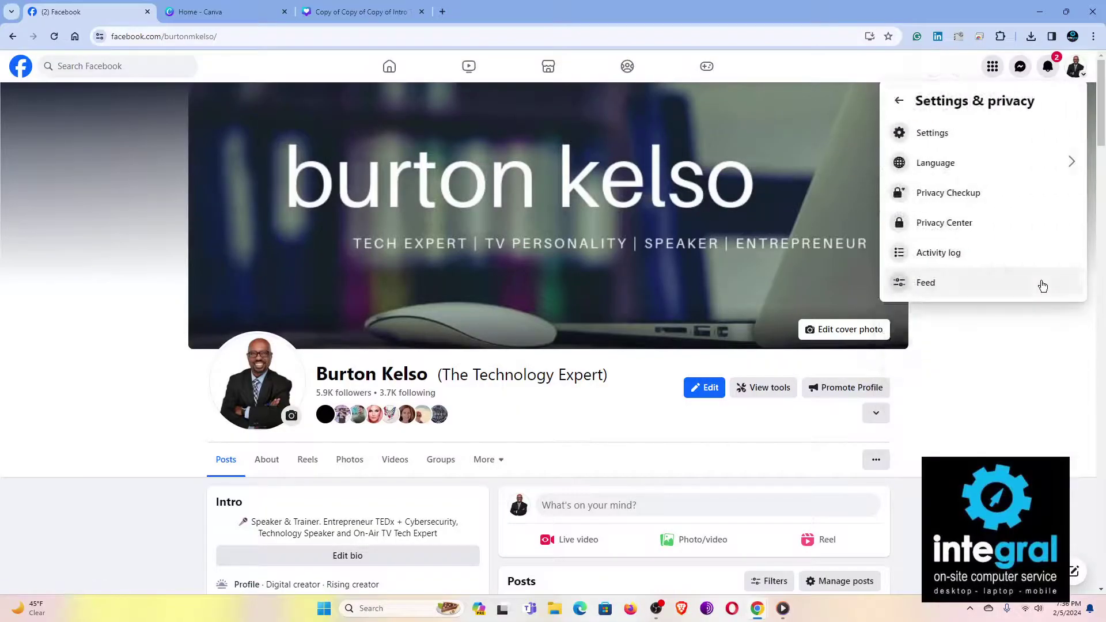
click(977, 135)
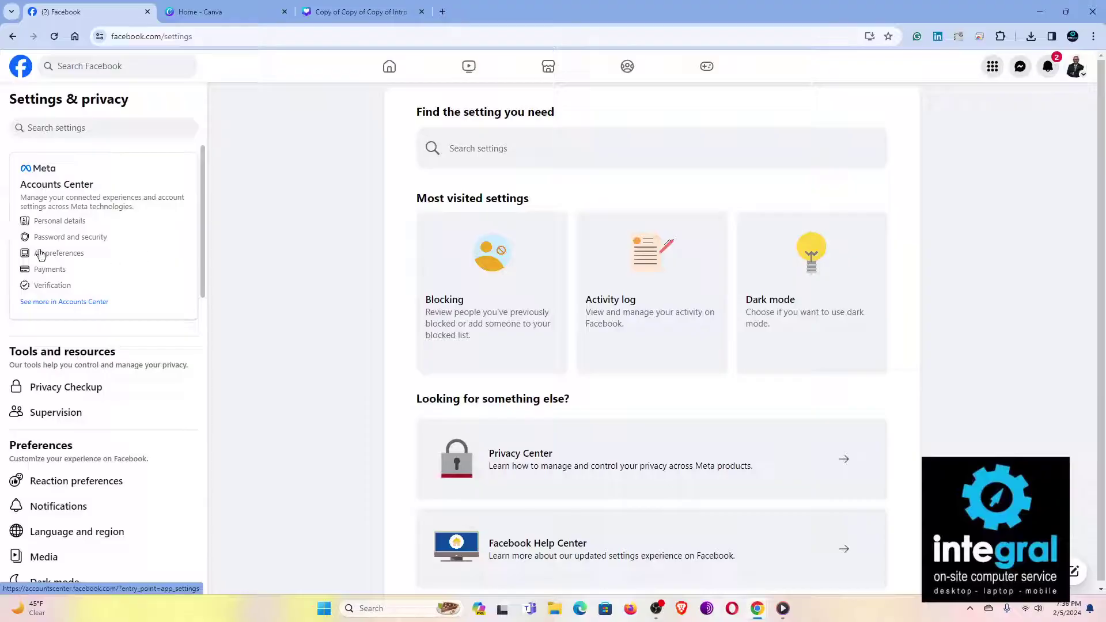
- Review the categories in the Settings & privacy list, from Accounts Center through Your information and the legal policies
scroll(120, 225, down, 1)
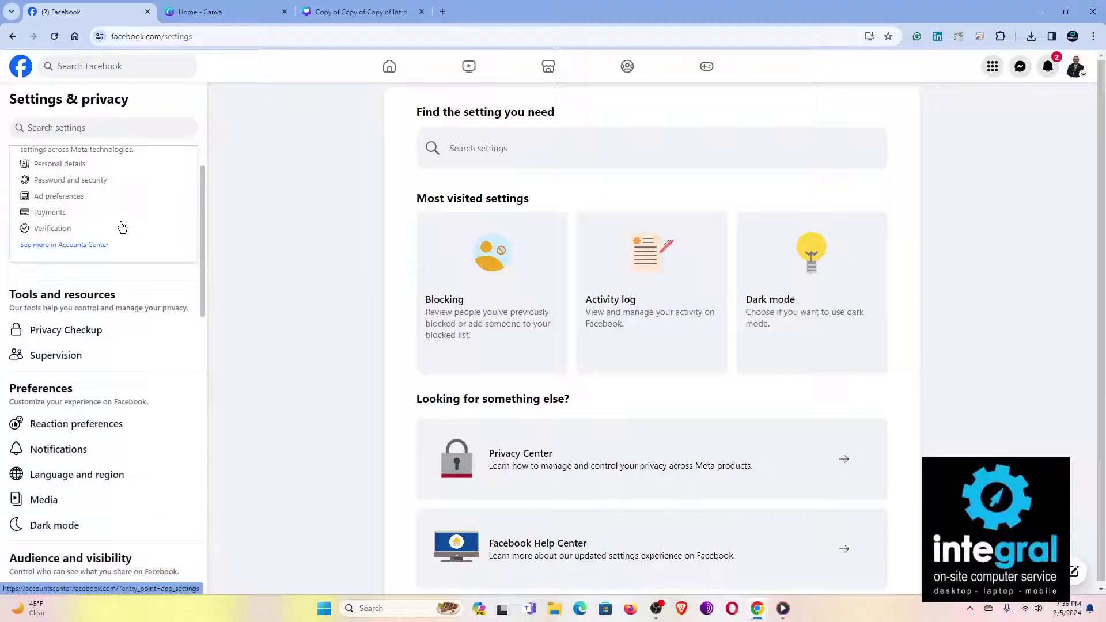
scroll(121, 225, down, 2)
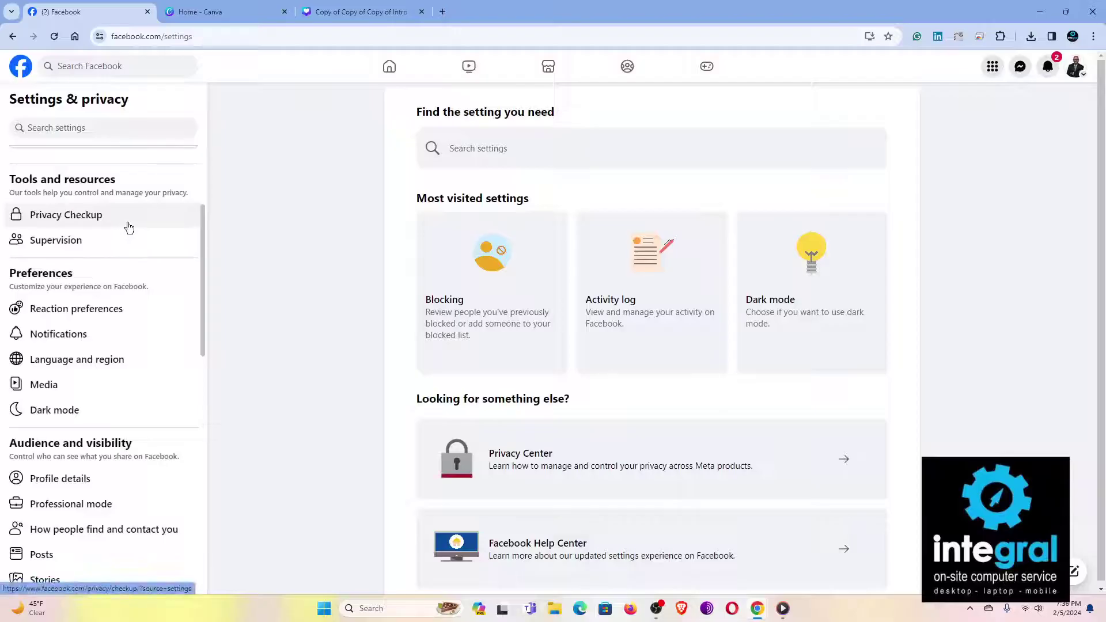
scroll(127, 226, down, 3)
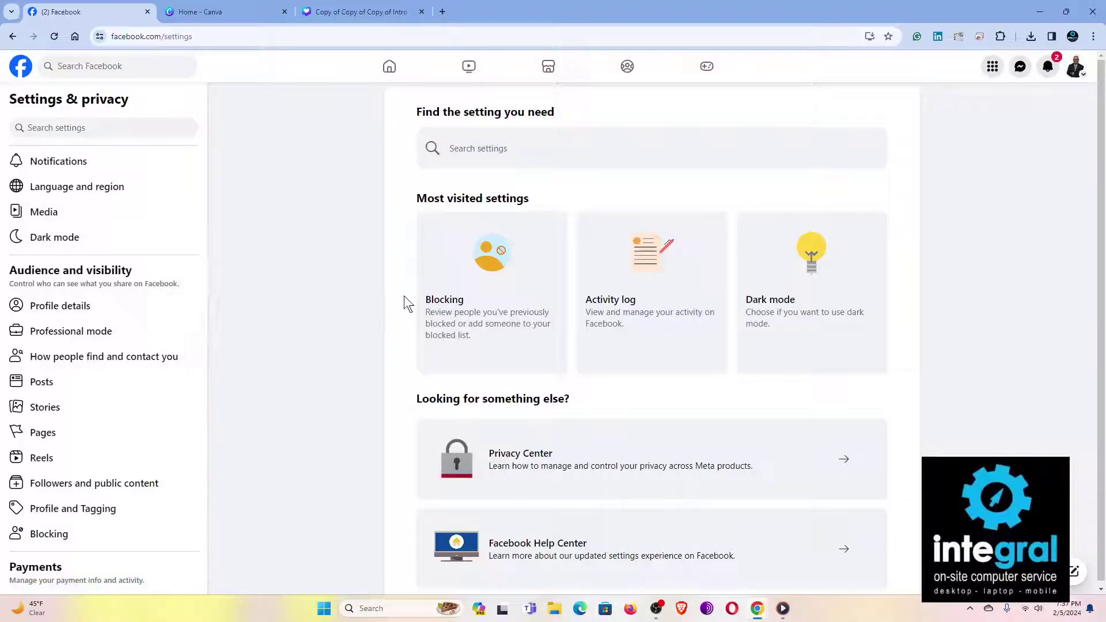
scroll(140, 343, down, 4)
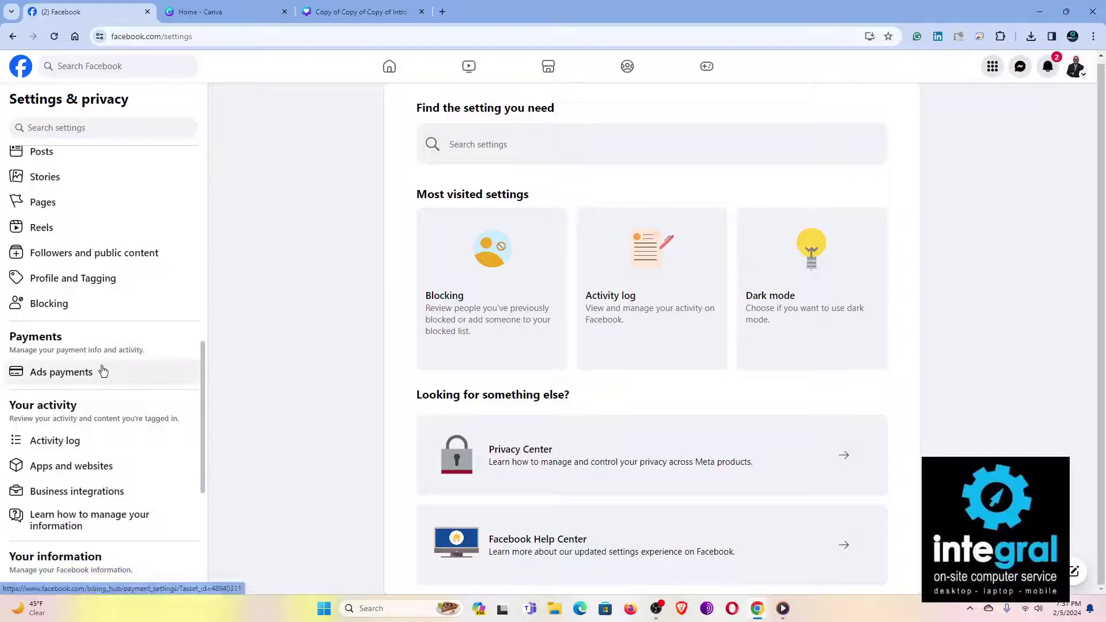
scroll(116, 330, down, 3)
scroll(125, 339, down, 2)
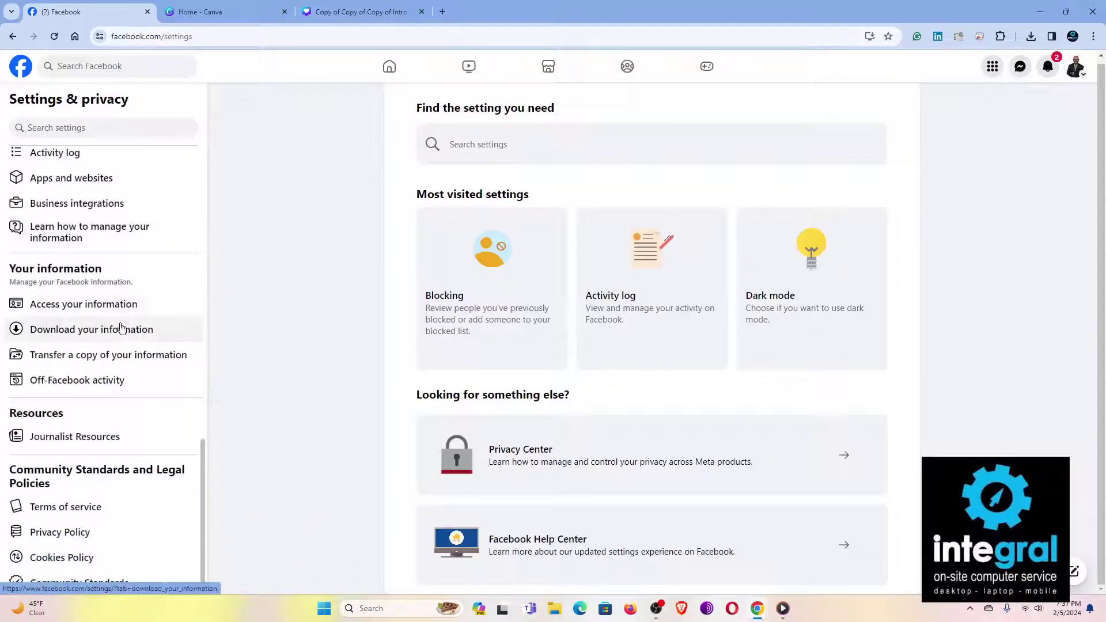
scroll(121, 322, down, 1)
scroll(148, 354, up, 1)
scroll(148, 360, up, 7)
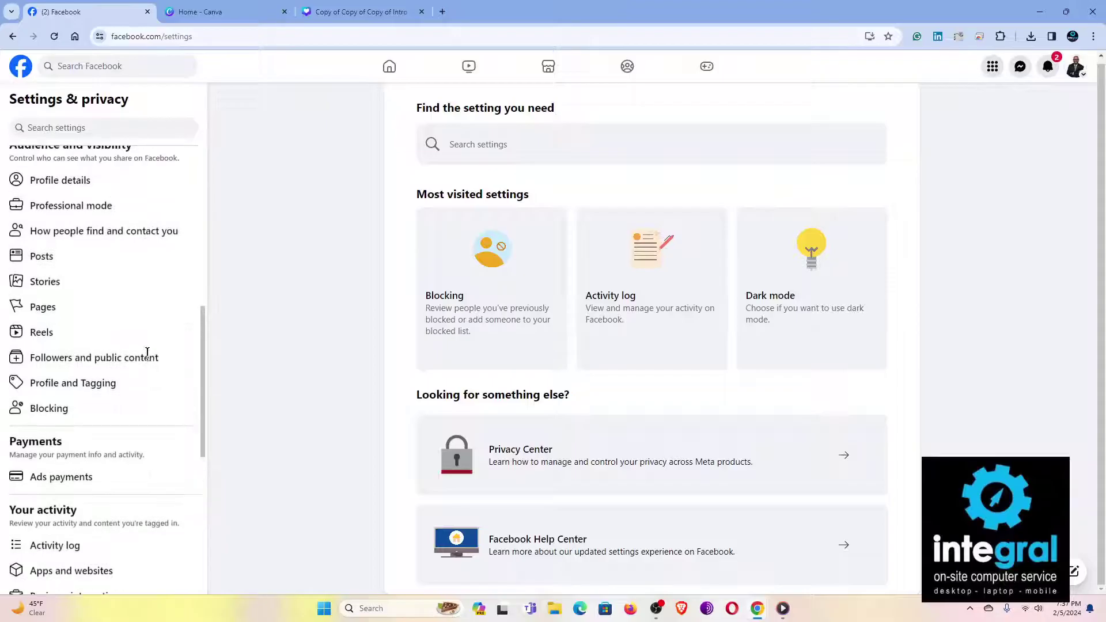
scroll(148, 353, up, 2)
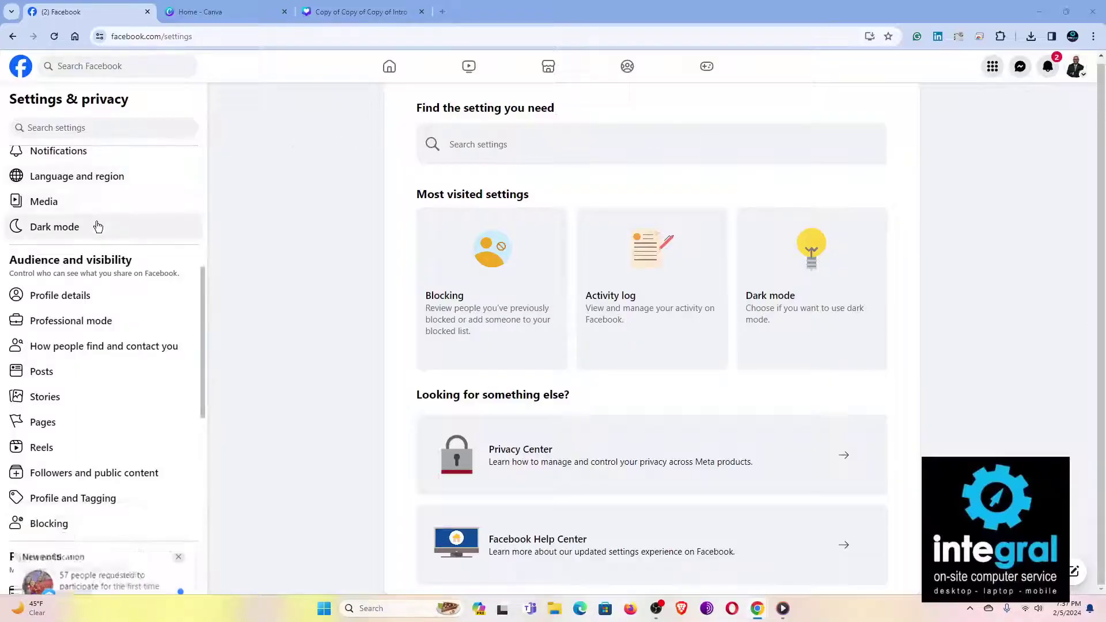
scroll(98, 227, up, 6)
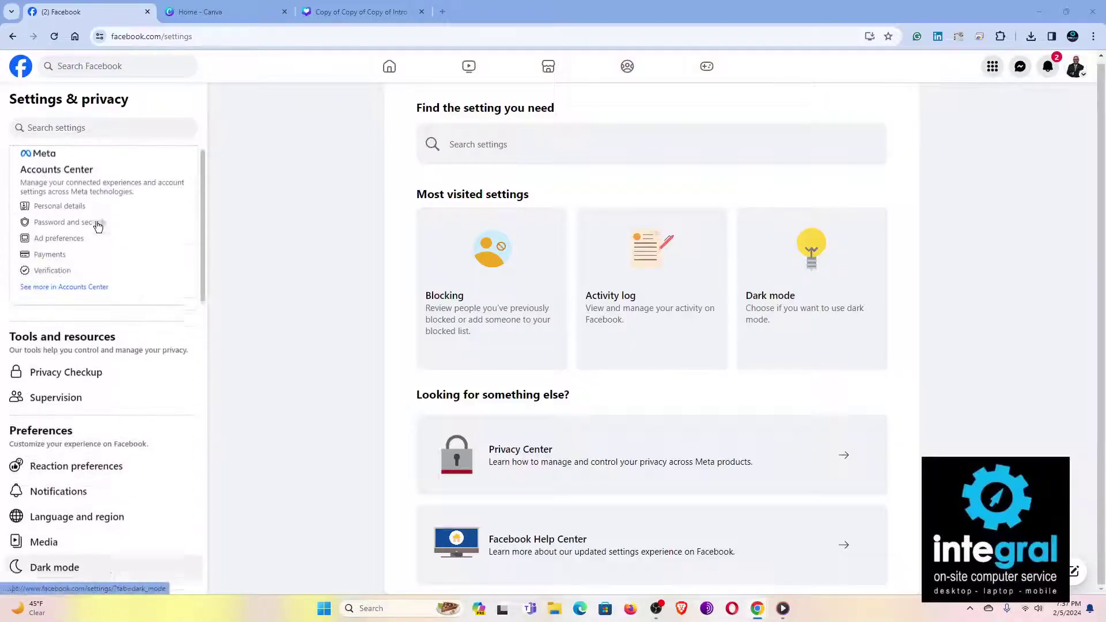
- Open Ad preferences in Meta's Accounts Center and browse the ads under Ad activity and the advertisers section
click(66, 185)
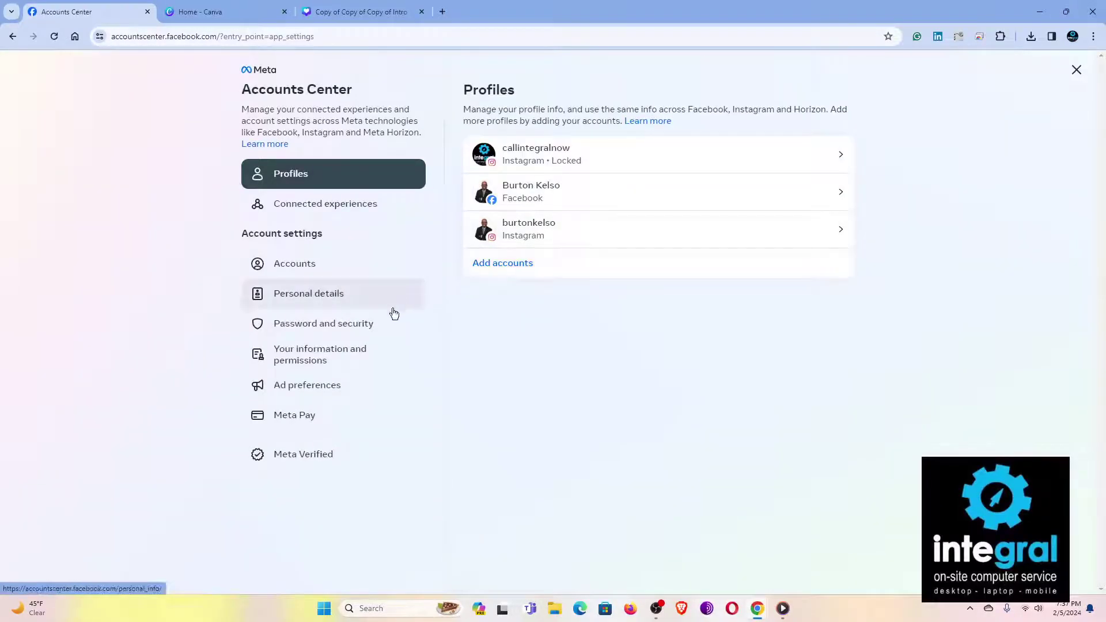
click(325, 391)
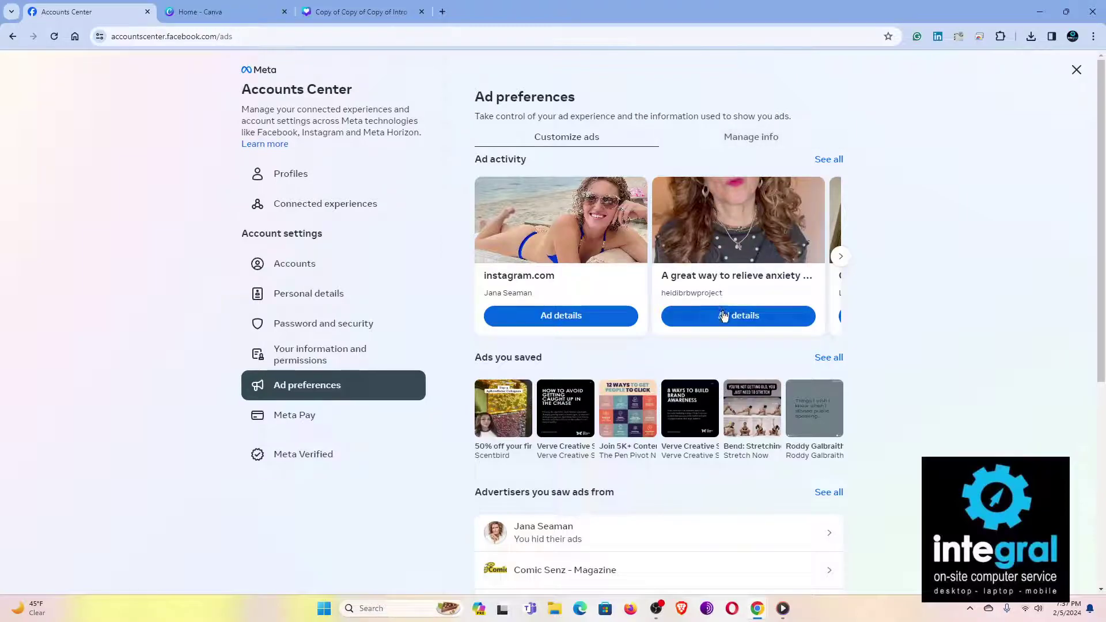
click(840, 257)
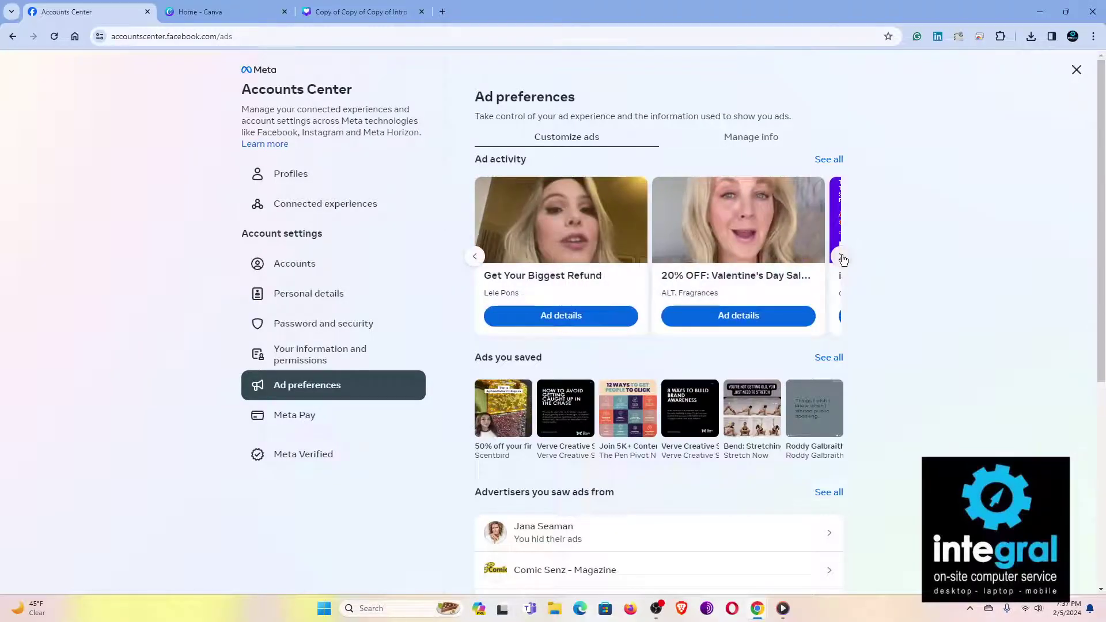
click(840, 258)
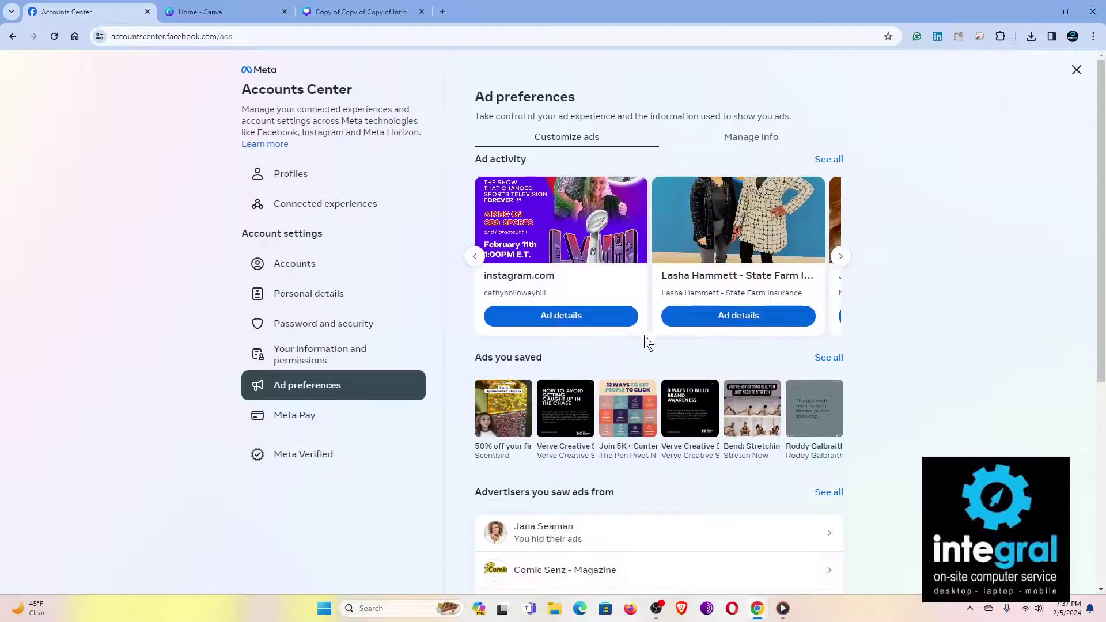
click(838, 256)
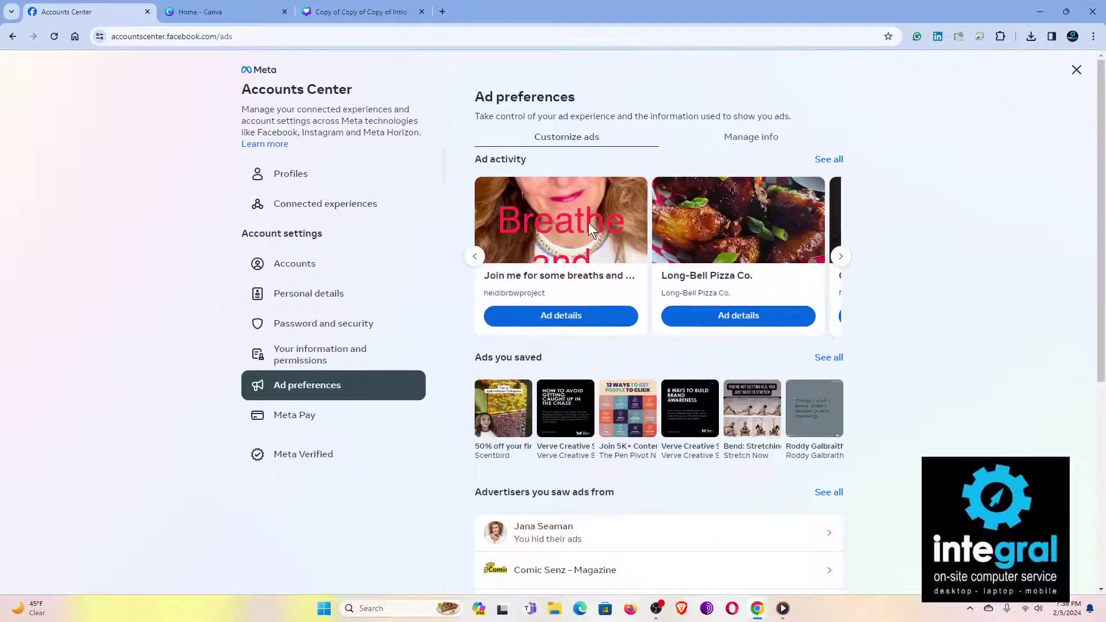
click(840, 256)
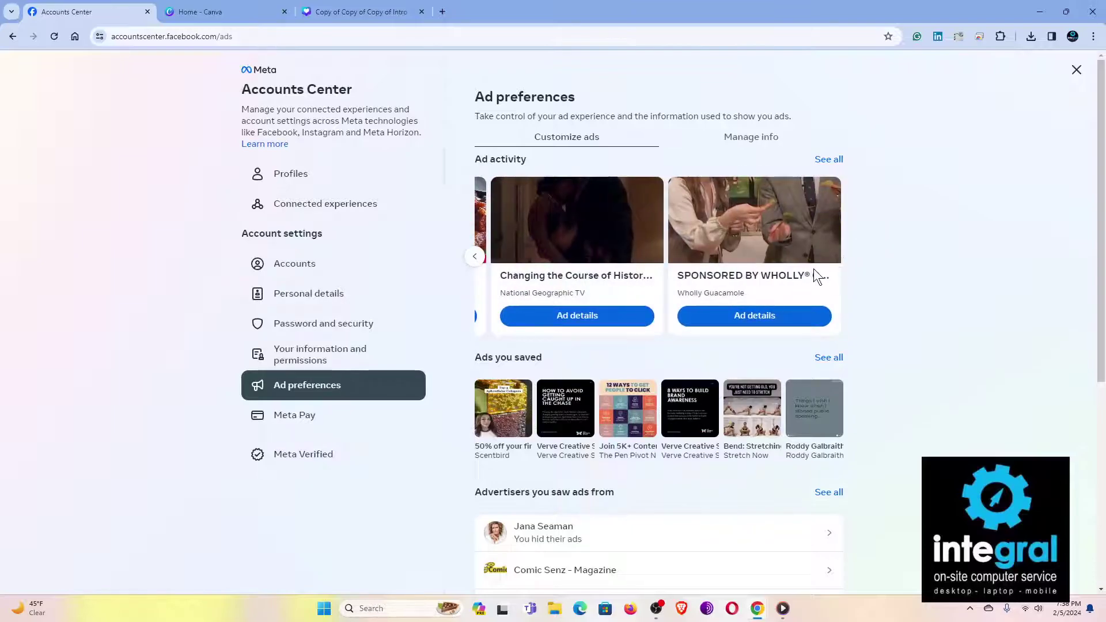
scroll(814, 270, down, 4)
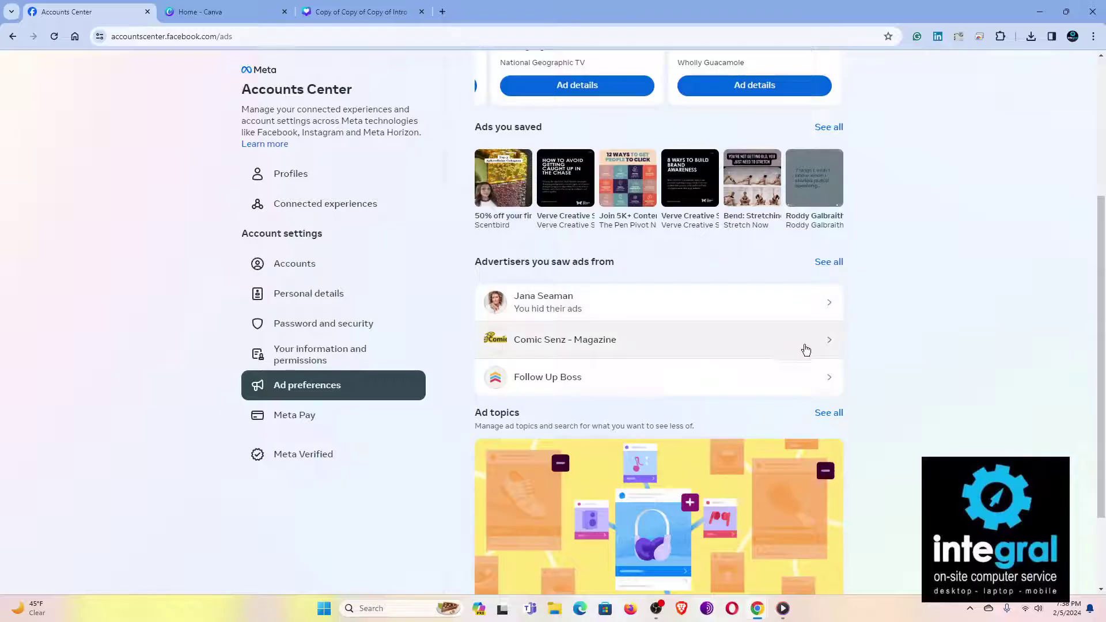
scroll(787, 301, up, 4)
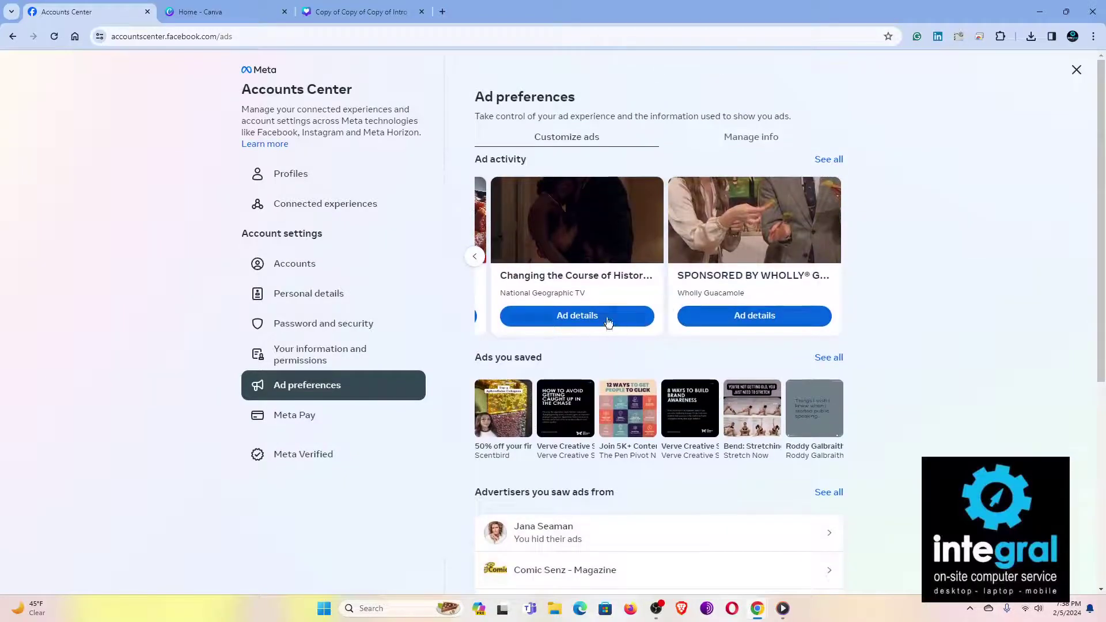
- View the ad details of the "Join me for some breaths" ad under Ad activity, including its option to hide ads, and close them
click(483, 258)
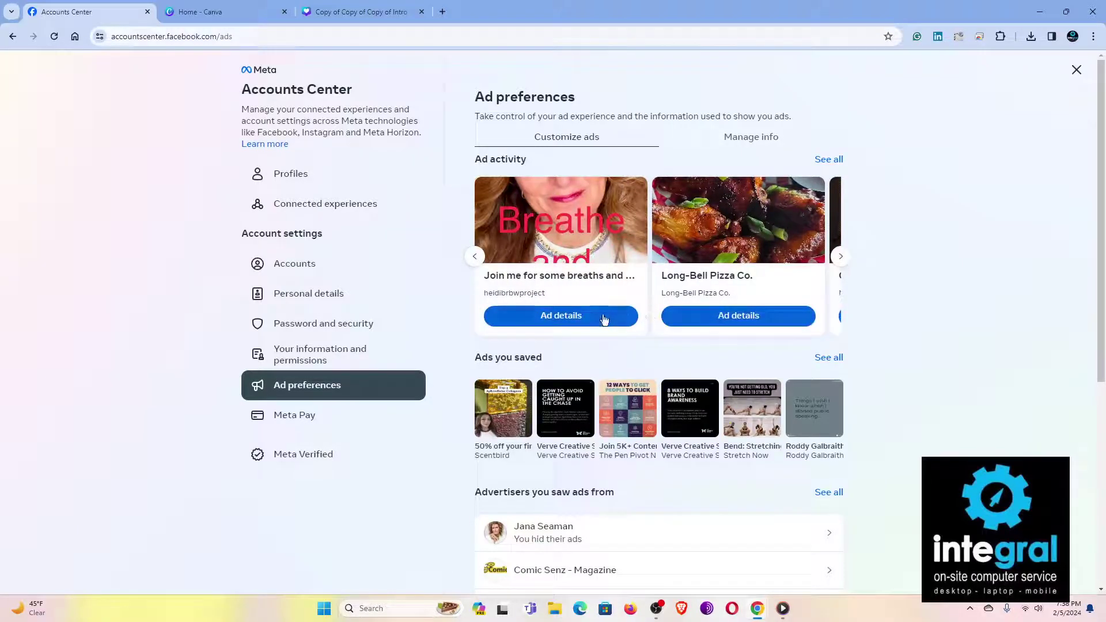
click(593, 319)
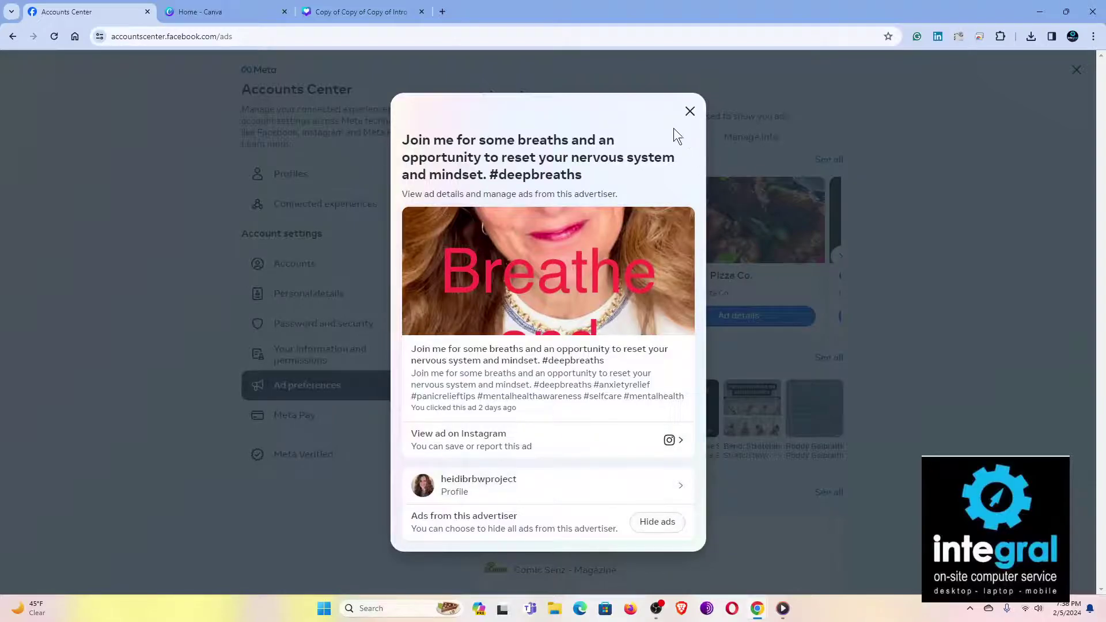
click(690, 112)
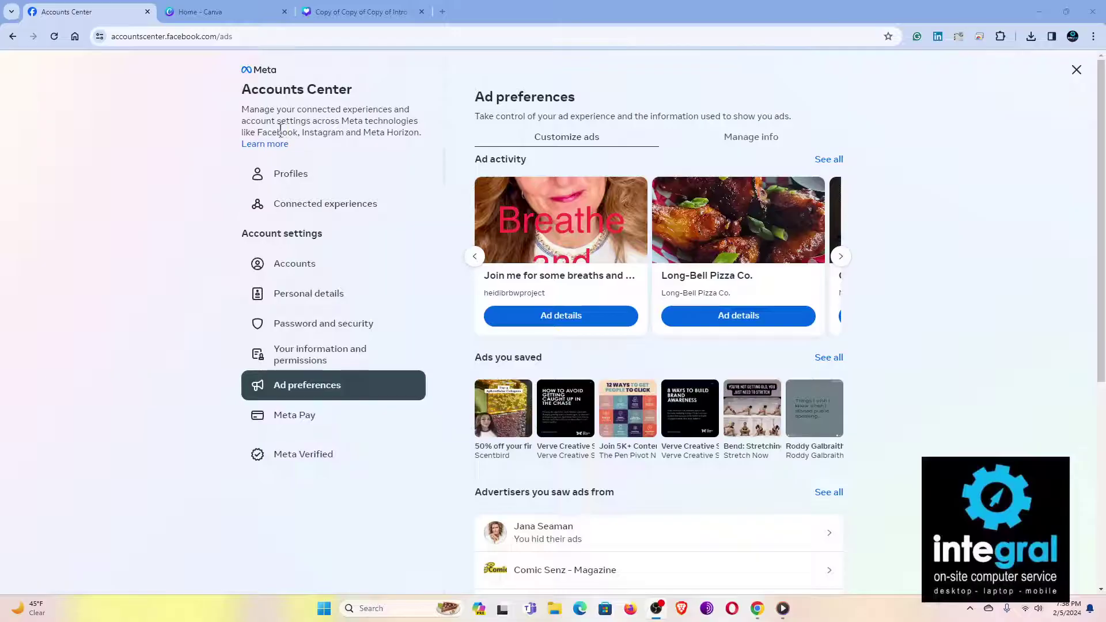
- Highlight the mention of Facebook, Instagram and Meta Horizon in the Accounts Center description, and clear the selection
drag(268, 132, 426, 131)
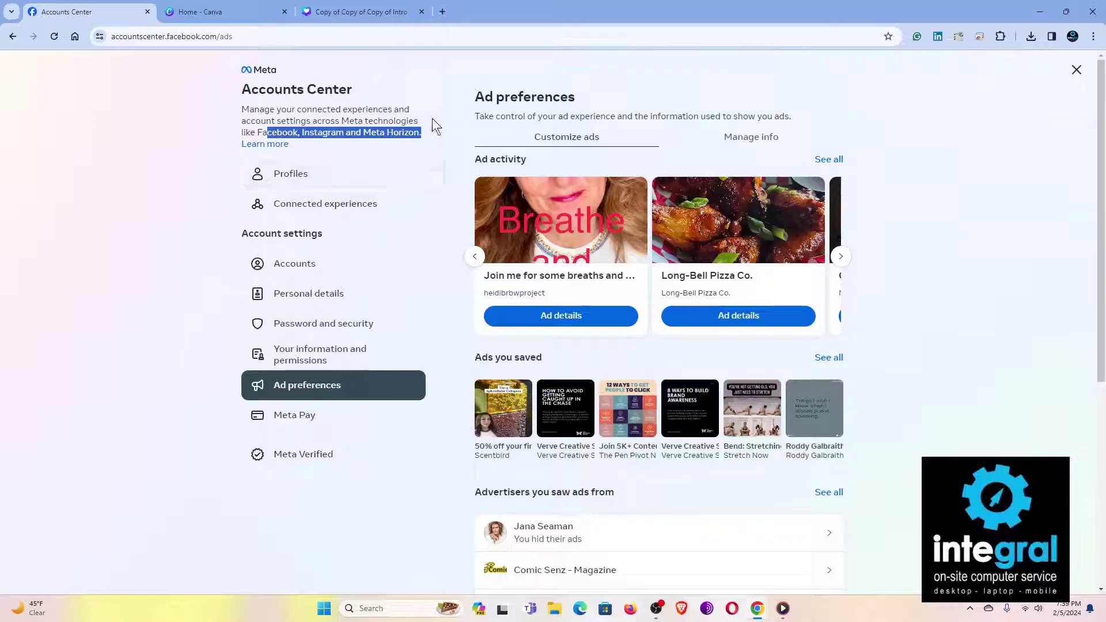
click(439, 97)
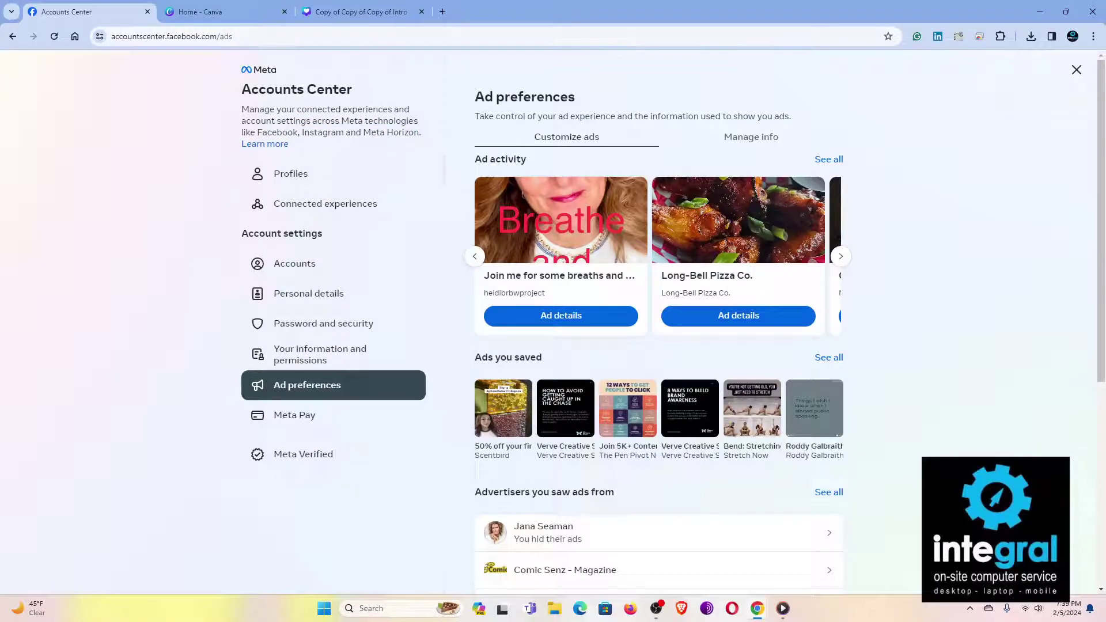